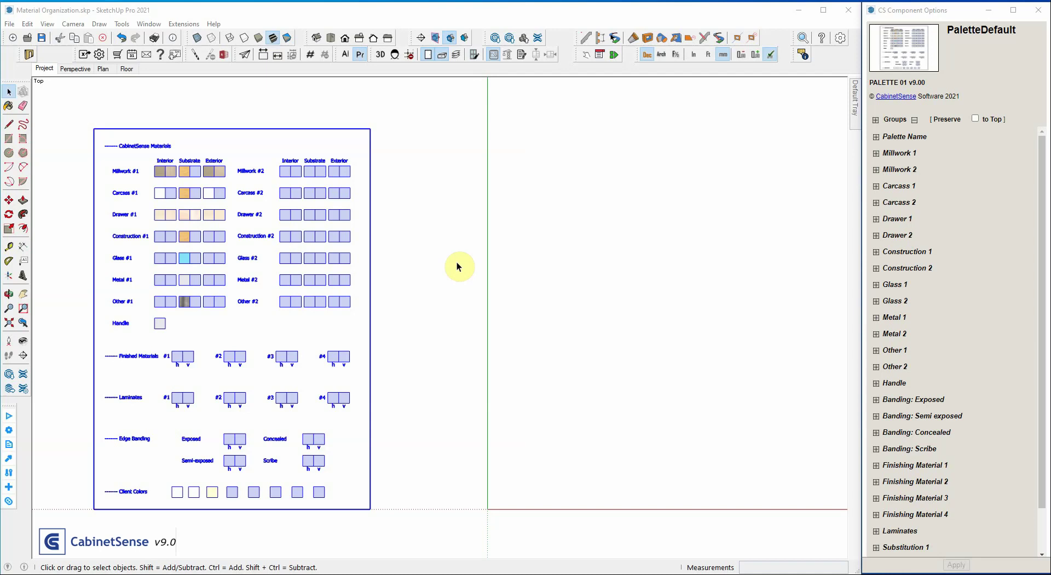
Step: Check the database and materials folder paths in the Files section of the CabinetSense preferences
{"action": "left_click", "coordinate": [100, 55]}
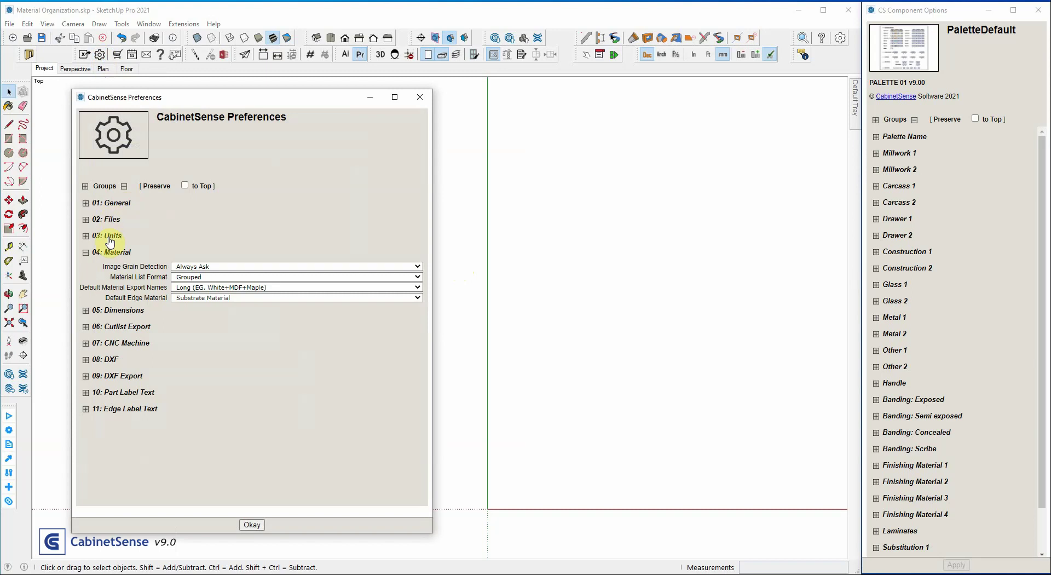
{"action": "left_click", "coordinate": [98, 217]}
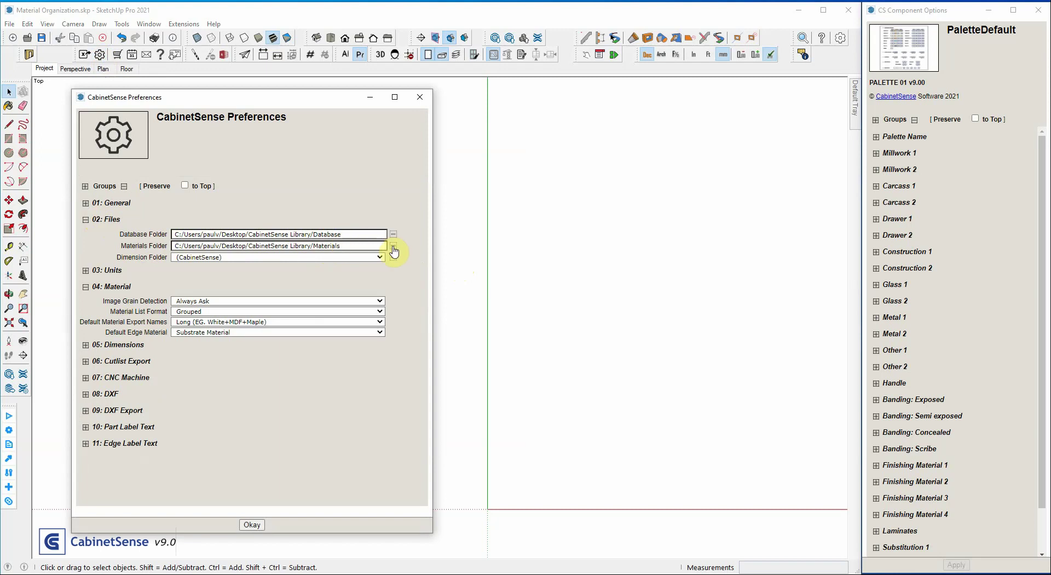
{"action": "left_click", "coordinate": [419, 97]}
Step: Switch to File Explorer and examine the material category folders in the CabinetSense Library's Materials folder
{"action": "left_click", "coordinate": [82, 573]}
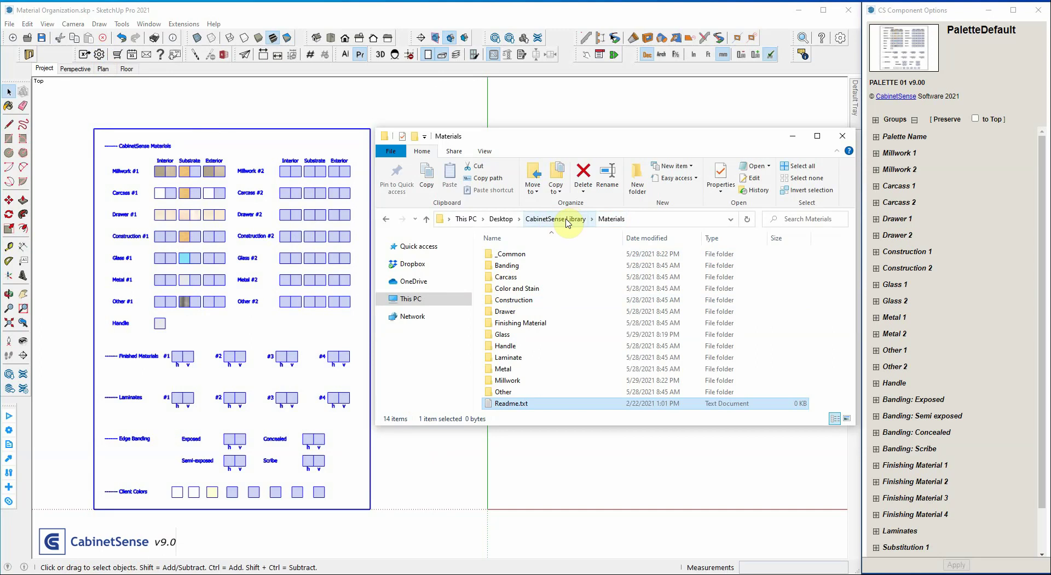
{"action": "left_click", "coordinate": [507, 269]}
{"action": "left_click", "coordinate": [507, 277]}
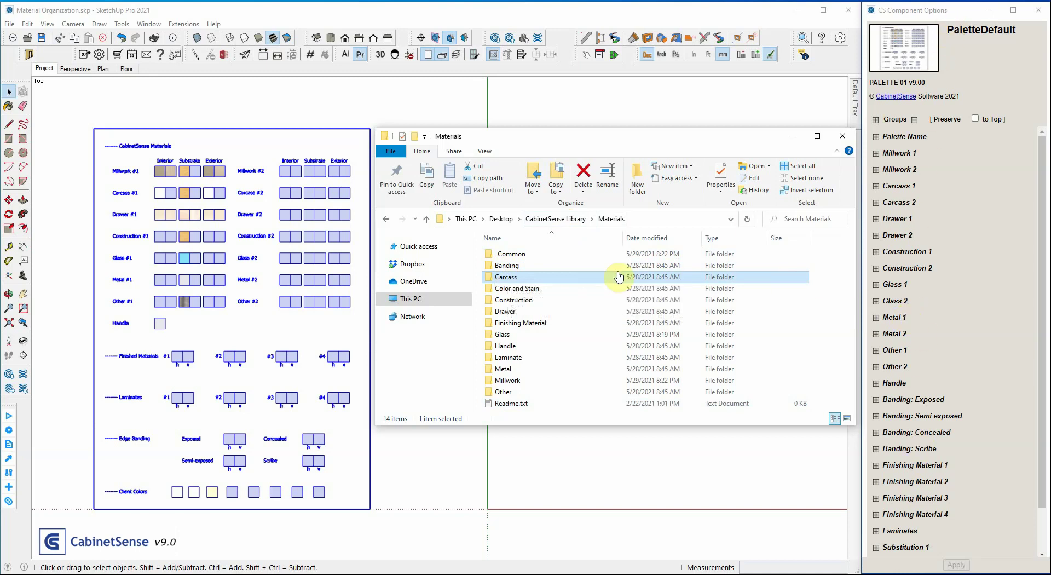
{"action": "left_click", "coordinate": [506, 266]}
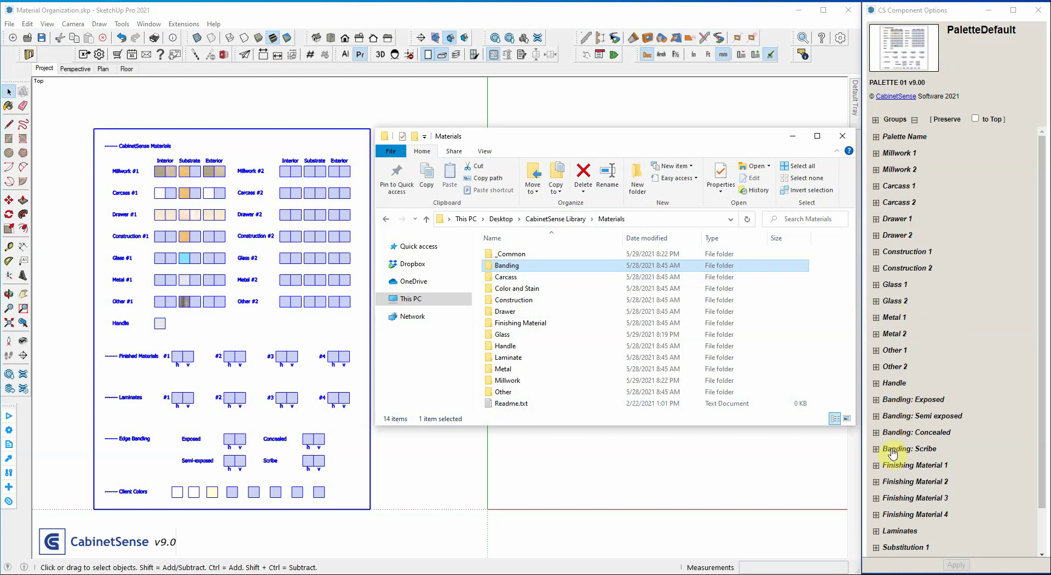
{"action": "left_click", "coordinate": [502, 277]}
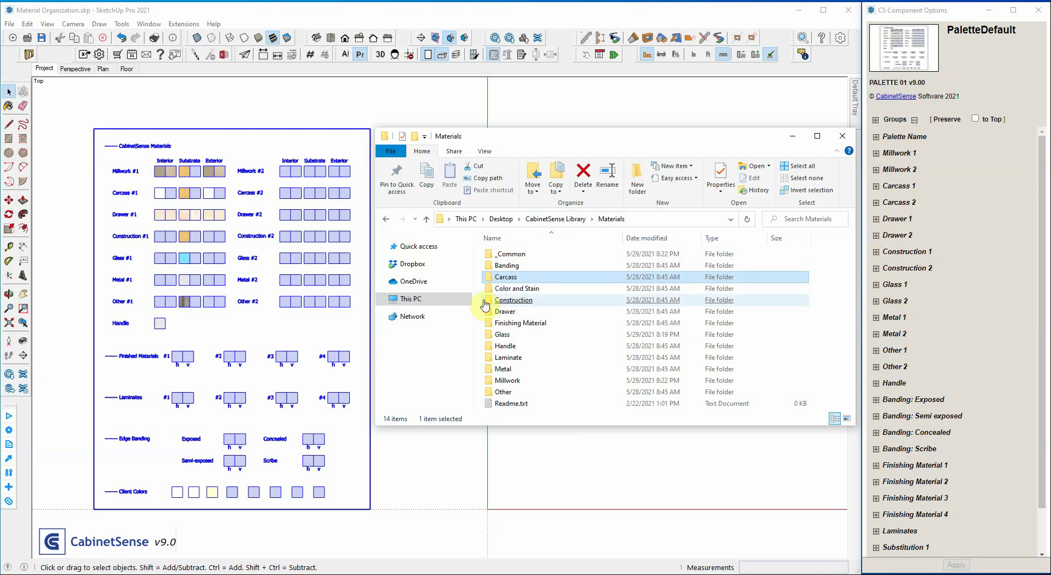
{"action": "mouse_move", "coordinate": [516, 306]}
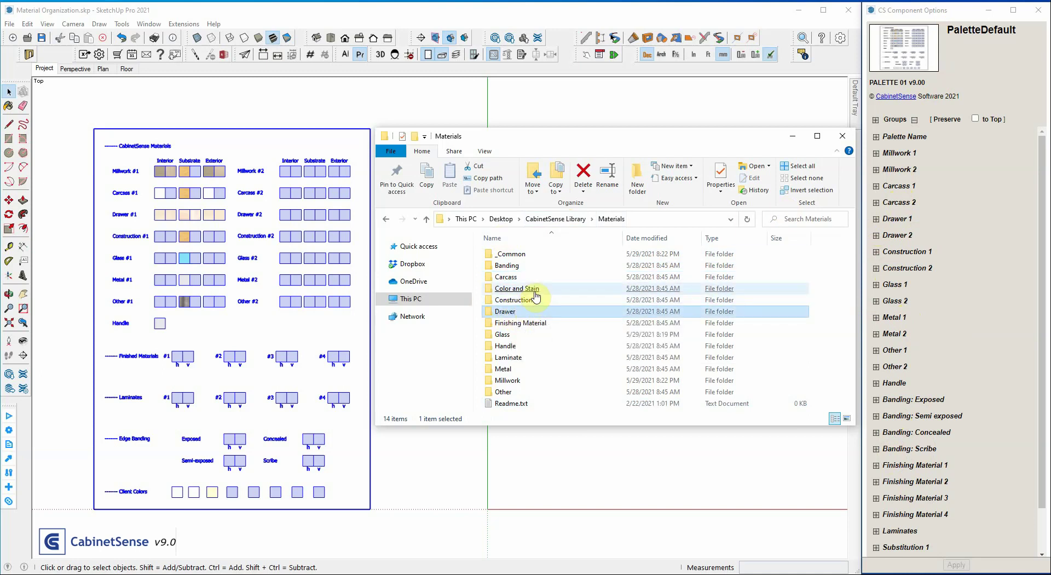
{"action": "mouse_move", "coordinate": [529, 327]}
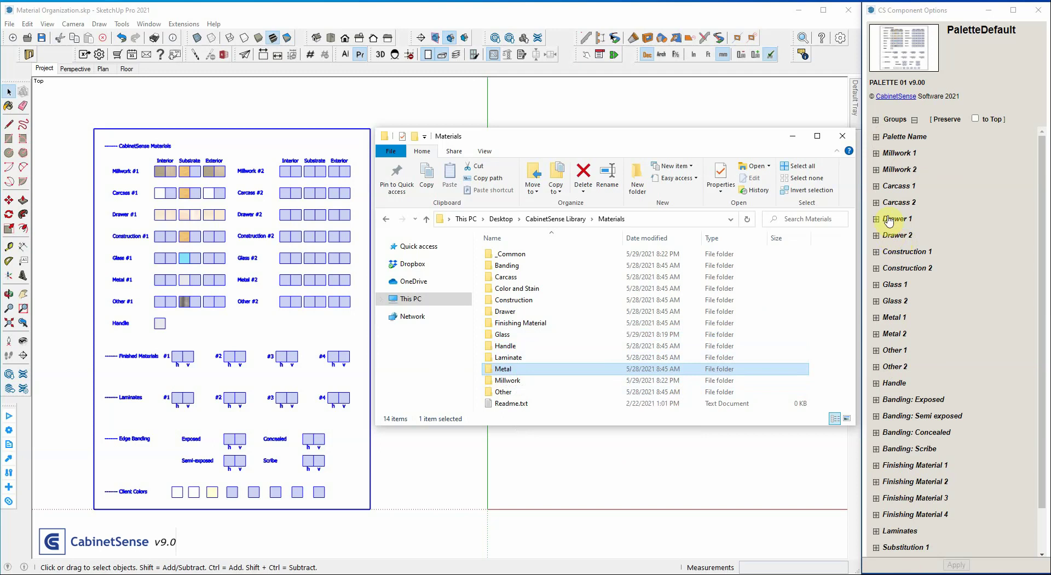
Step: Expand the palette's Carcass 1 settings and compare them with the Exterior, Interior and Substrate subfolders of the Carcass materials folder
{"action": "left_click", "coordinate": [876, 186]}
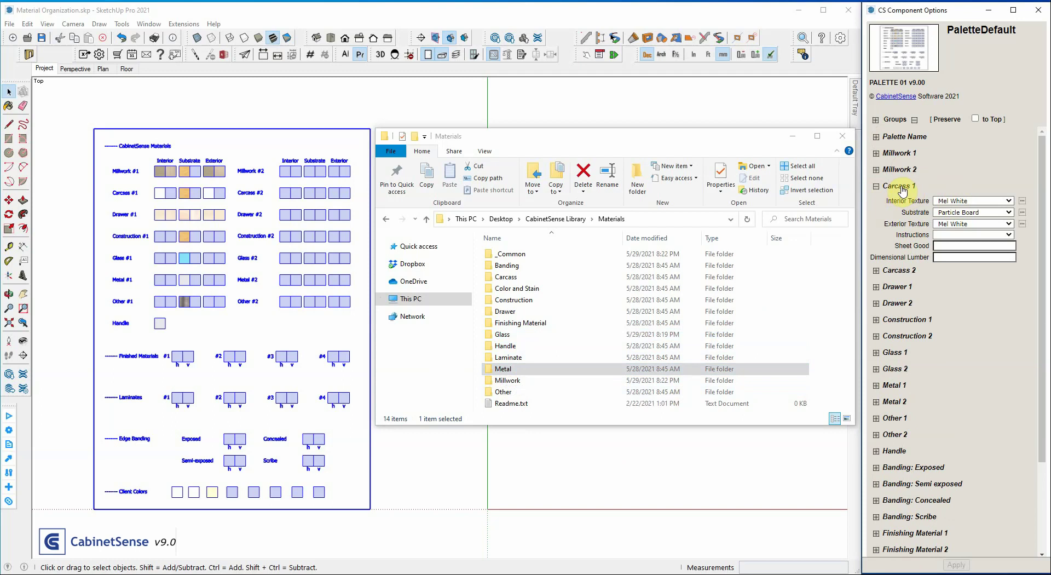
{"action": "double_click", "coordinate": [500, 277]}
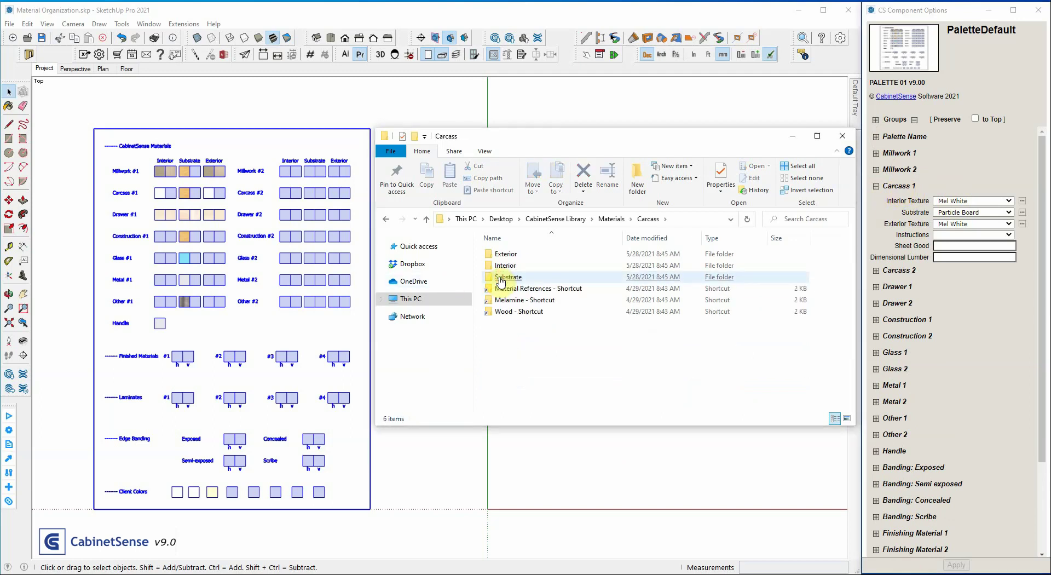
{"action": "left_click", "coordinate": [501, 289]}
{"action": "left_click", "coordinate": [518, 256]}
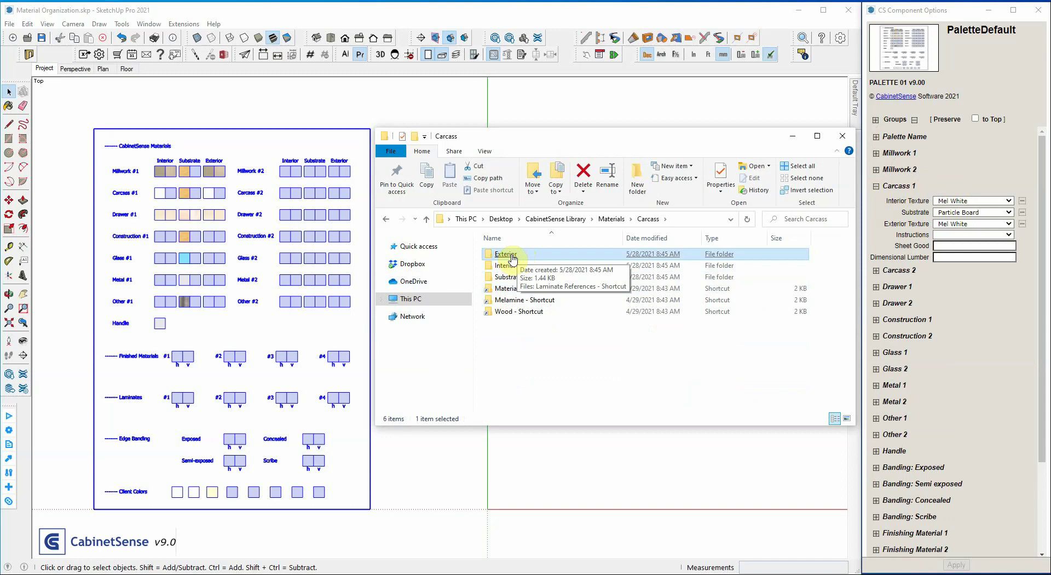
{"action": "left_click", "coordinate": [506, 266]}
{"action": "left_click", "coordinate": [504, 278]}
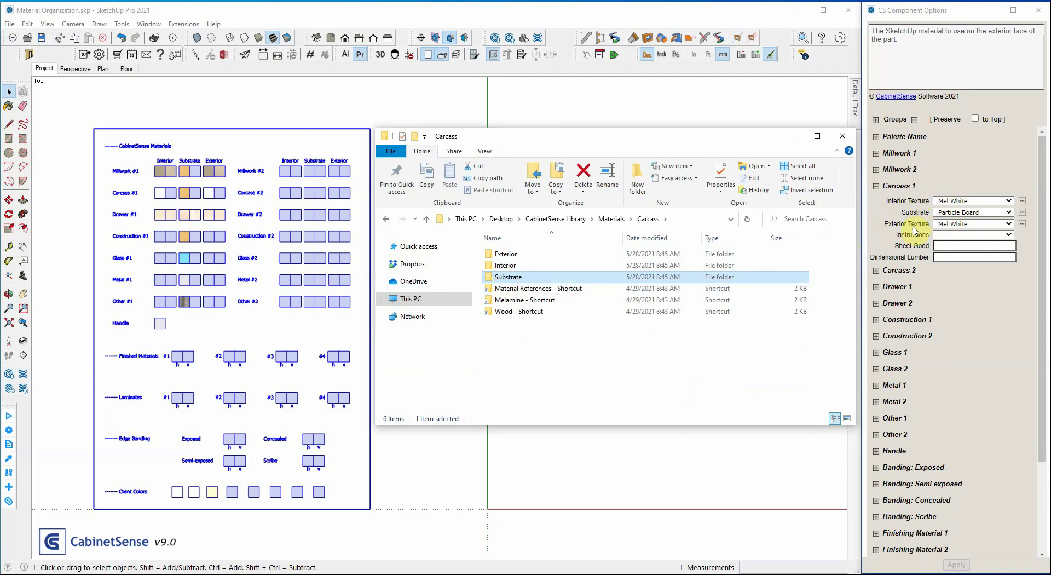
Step: Inspect the Carcass folder's shared material shortcuts and the Substrates shortcut inside its Substrate subfolder
{"action": "left_click", "coordinate": [515, 290]}
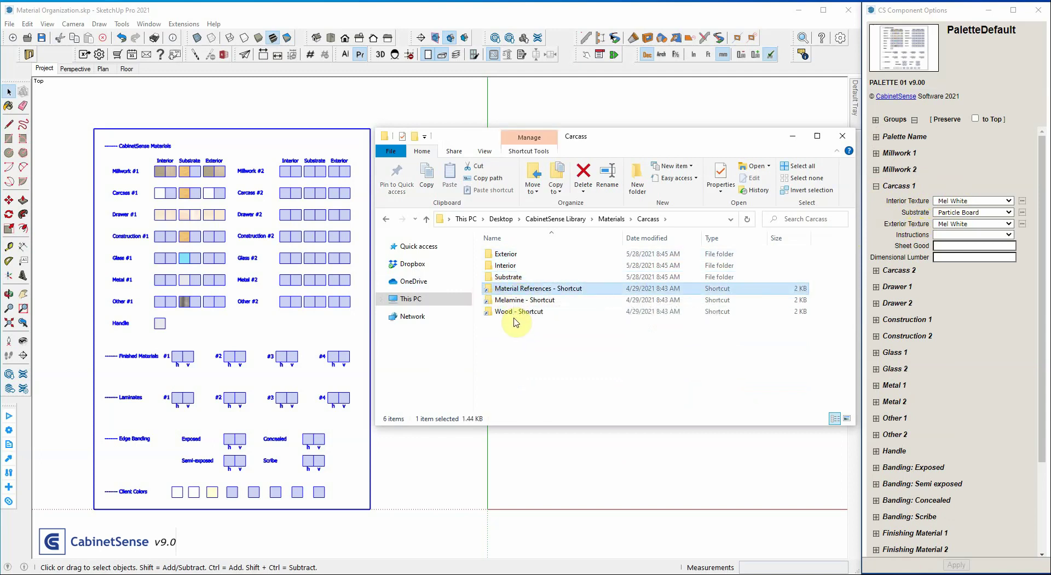
{"action": "left_click", "coordinate": [523, 313]}
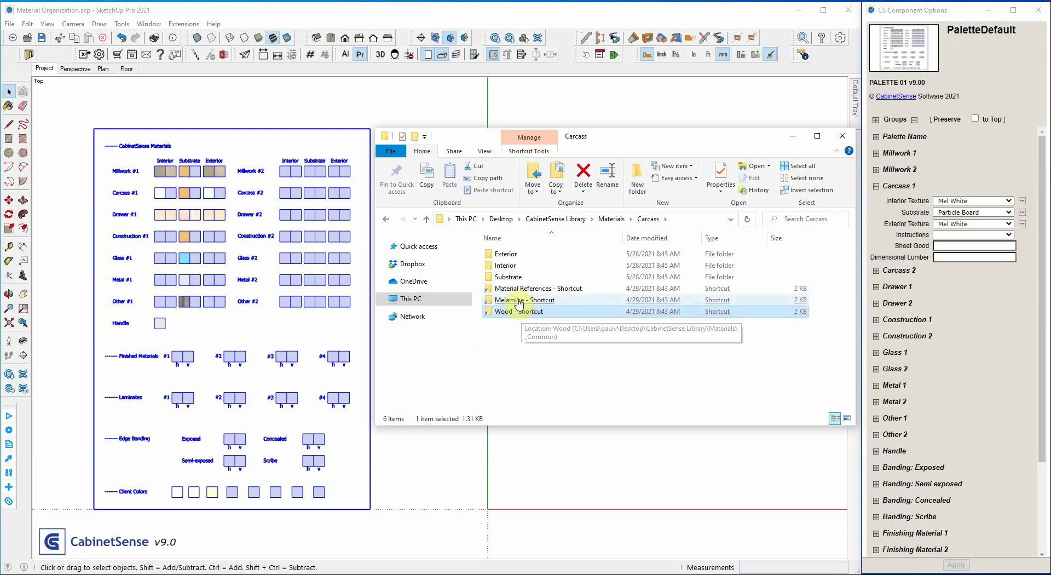
{"action": "left_click", "coordinate": [503, 255]}
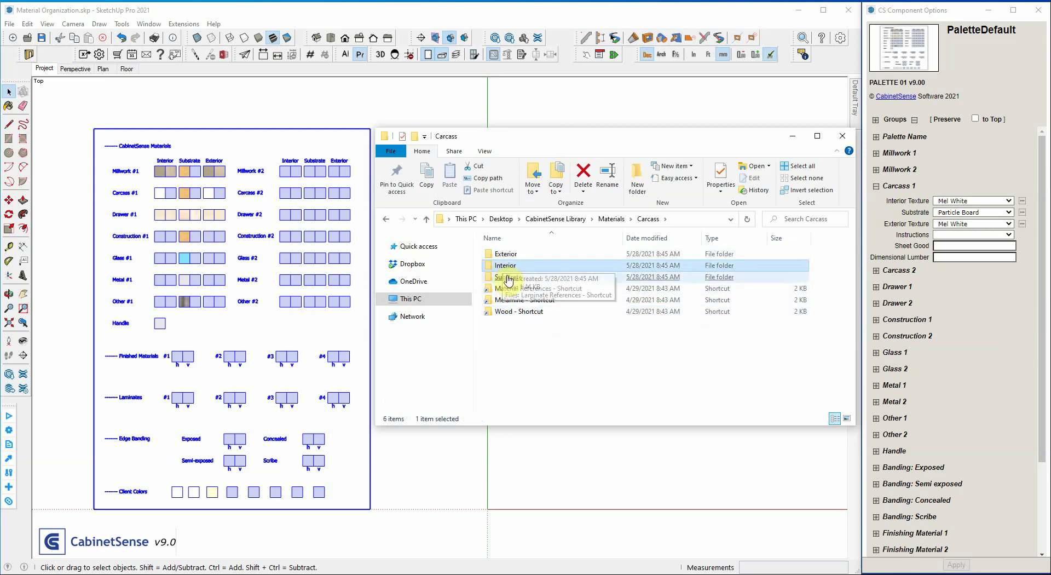
{"action": "double_click", "coordinate": [503, 277]}
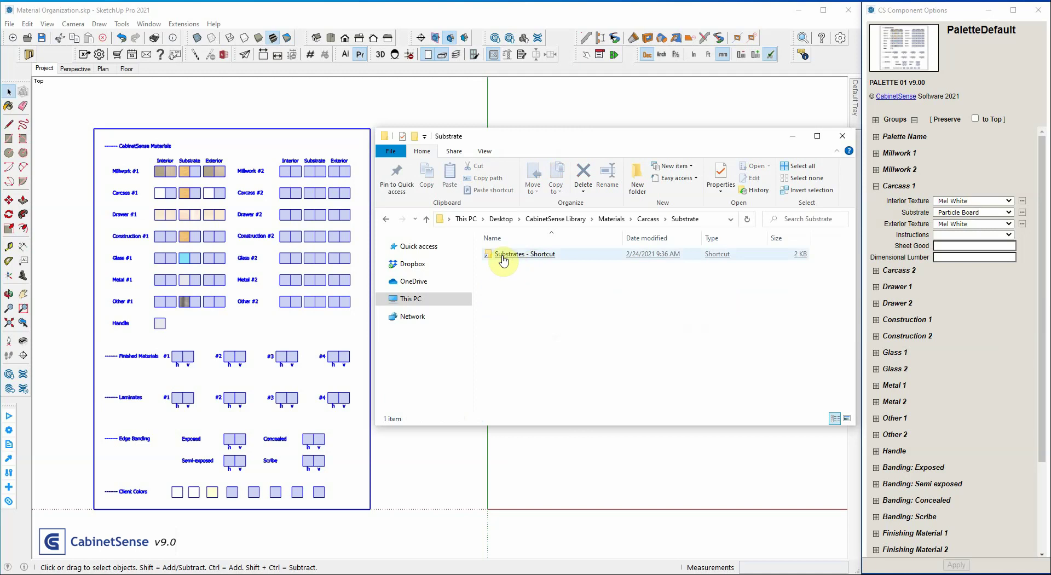
{"action": "left_click", "coordinate": [508, 257]}
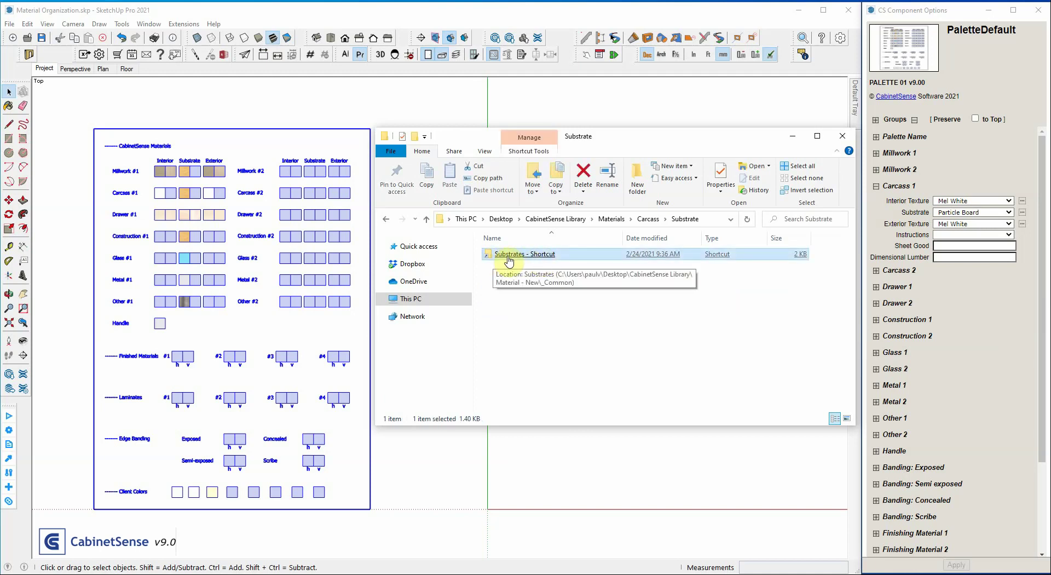
Step: Examine the materials offered for Carcass 1's Substrate and Interior Texture in the palette options
{"action": "left_click", "coordinate": [954, 212]}
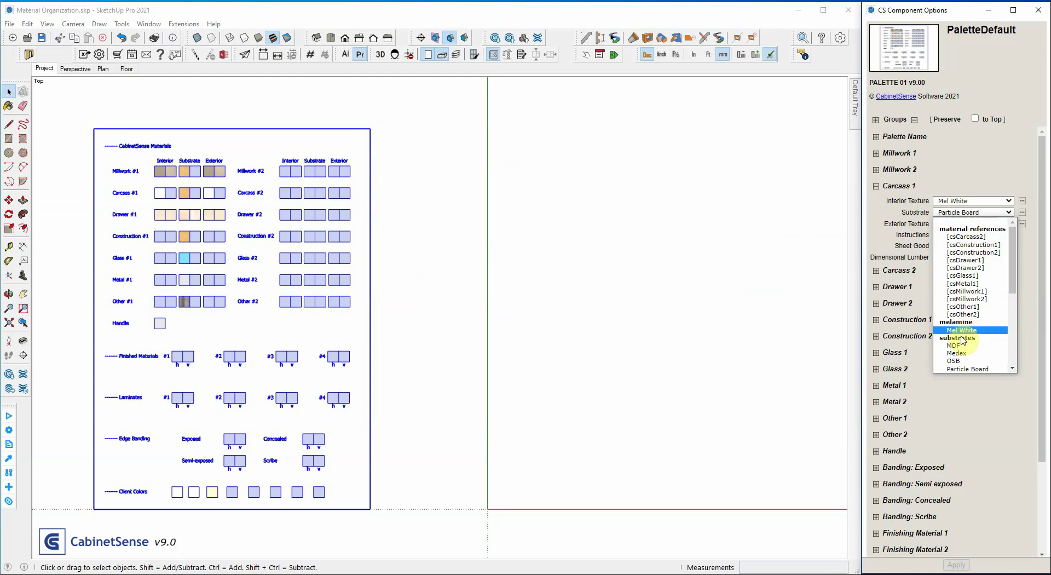
{"action": "scroll", "coordinate": [964, 361], "scroll_direction": "down", "scroll_amount": 5}
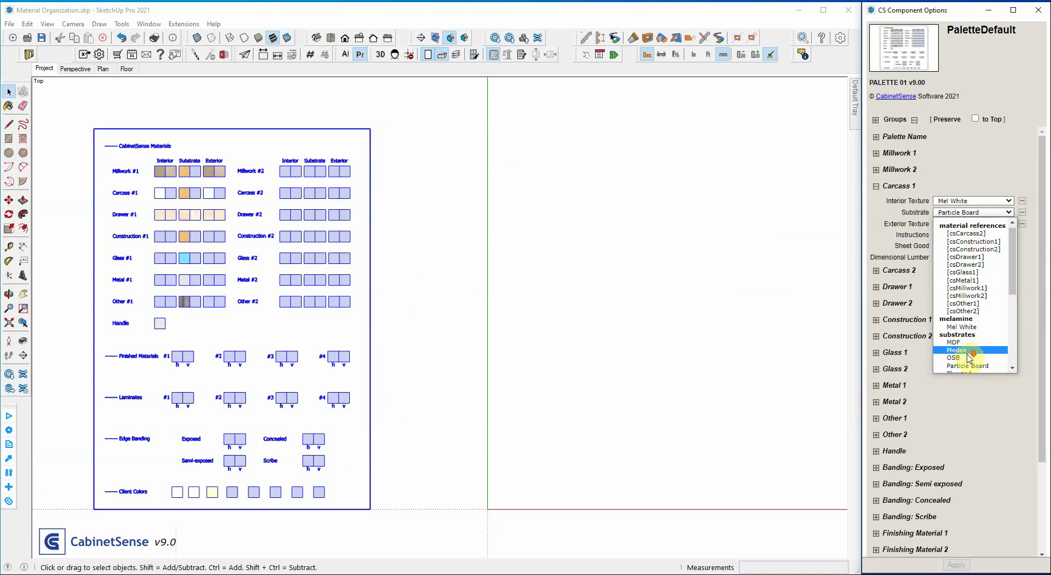
{"action": "scroll", "coordinate": [965, 356], "scroll_direction": "up", "scroll_amount": 5}
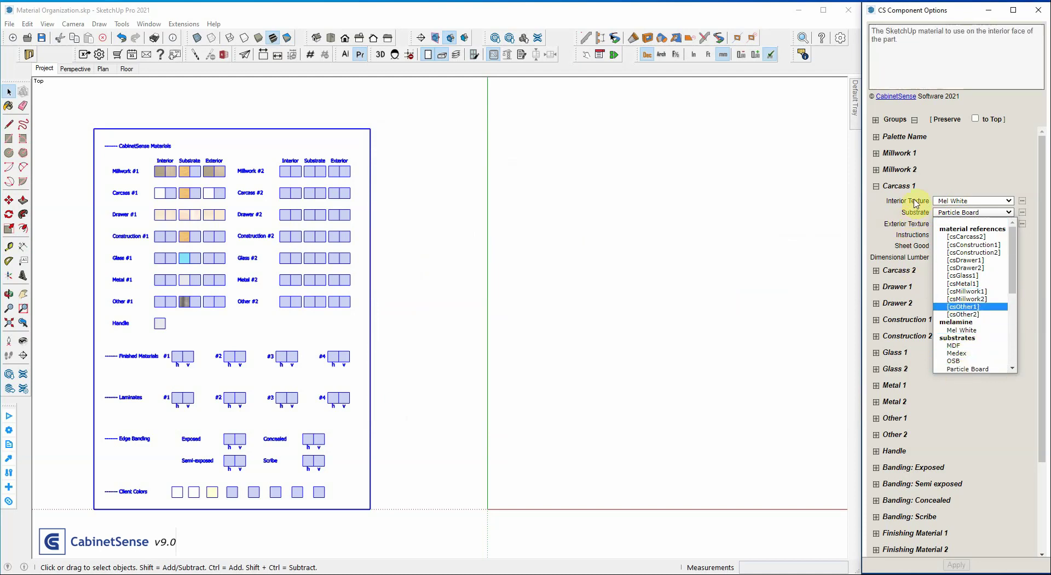
{"action": "left_click", "coordinate": [916, 203]}
{"action": "left_click", "coordinate": [962, 202]}
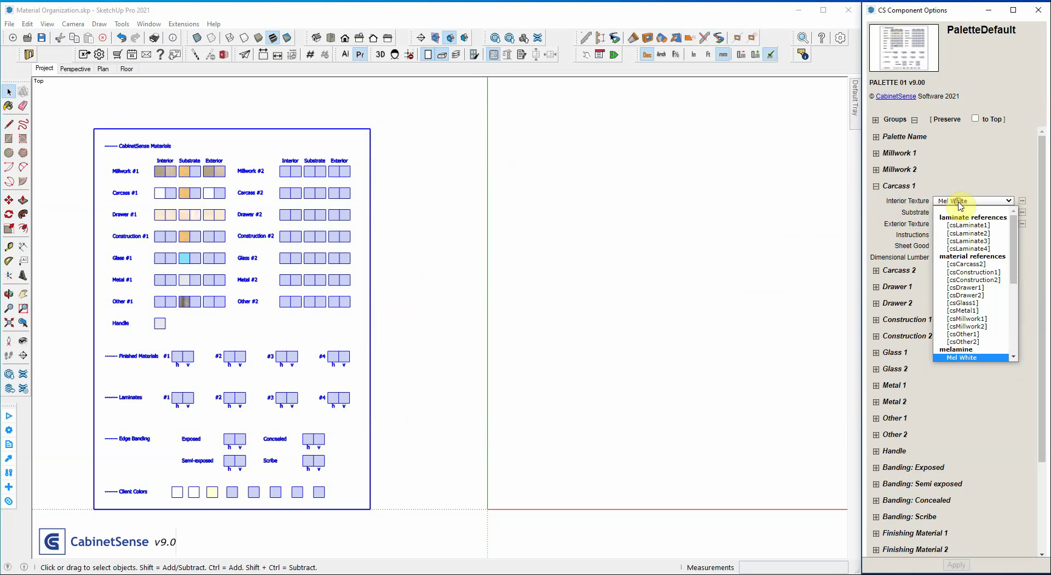
{"action": "scroll", "coordinate": [961, 306], "scroll_direction": "down", "scroll_amount": 5}
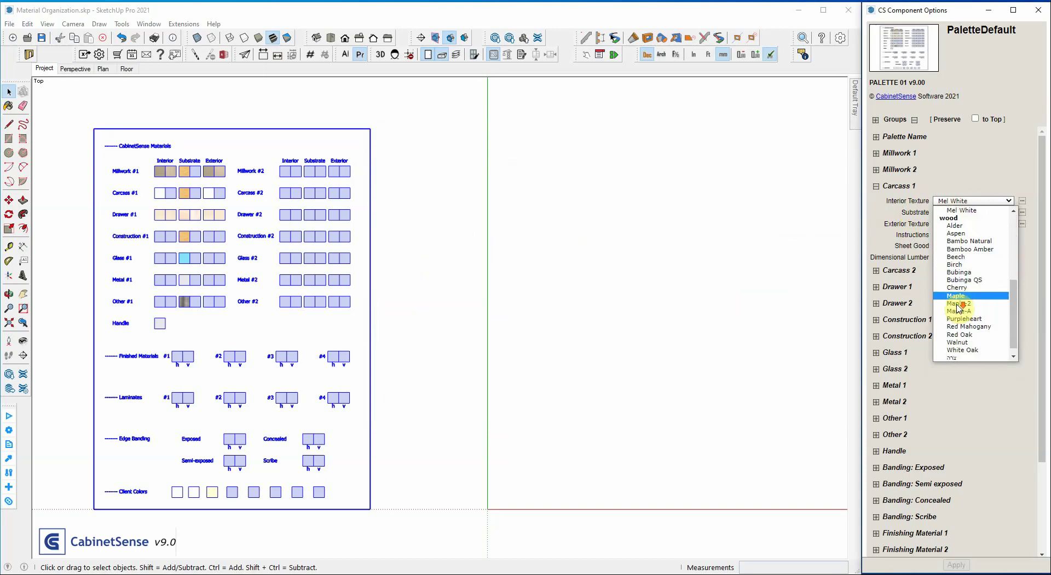
{"action": "scroll", "coordinate": [958, 348], "scroll_direction": "up", "scroll_amount": 2}
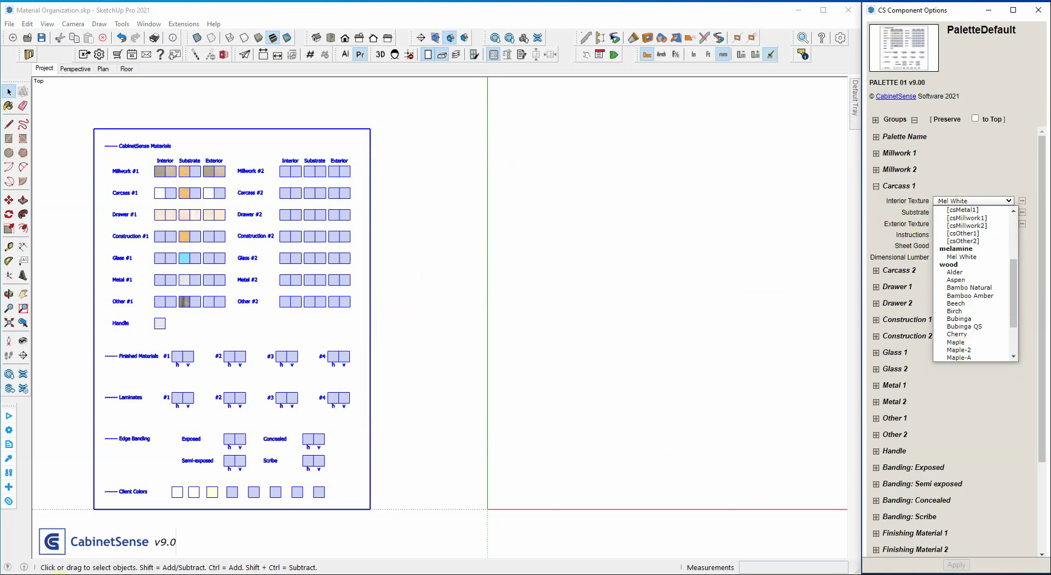
Step: Switch to File Explorer, return to the Carcass folder and inspect its Material References, Melamine and Wood shortcuts
{"action": "key", "text": "alt+Tab"}
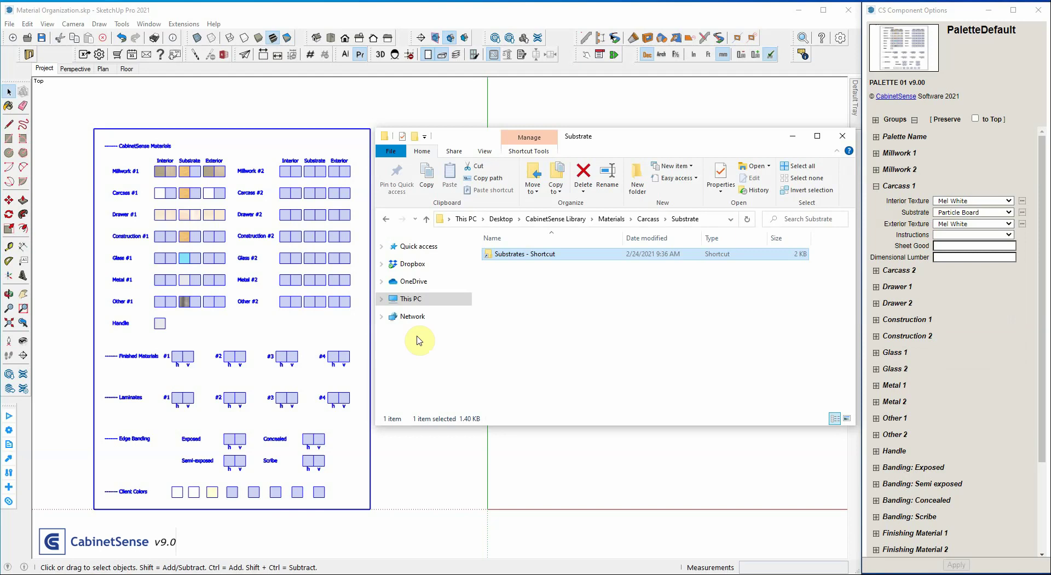
{"action": "left_click", "coordinate": [534, 254]}
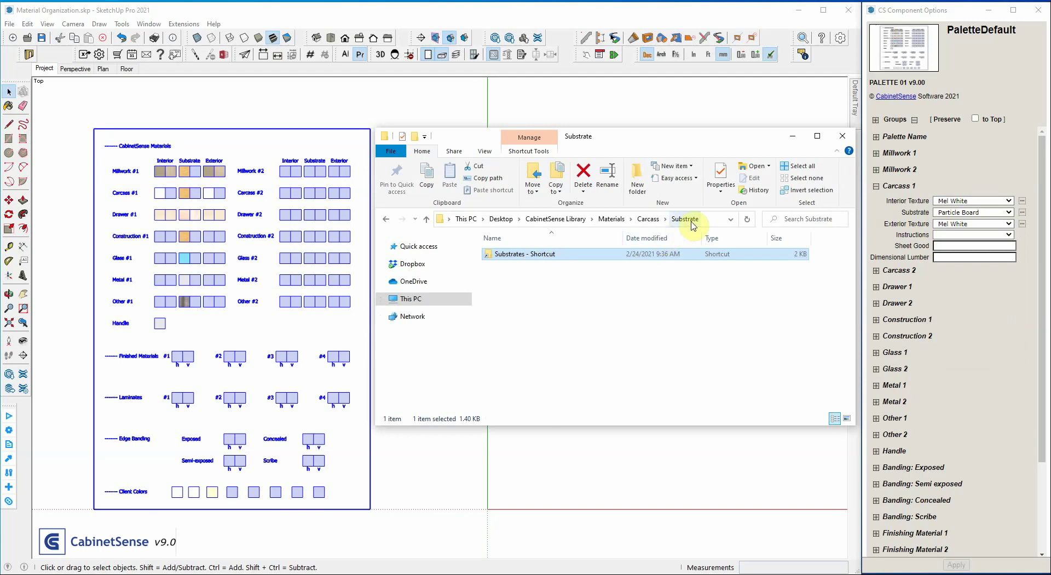
{"action": "left_click", "coordinate": [648, 219]}
{"action": "left_click", "coordinate": [517, 287]}
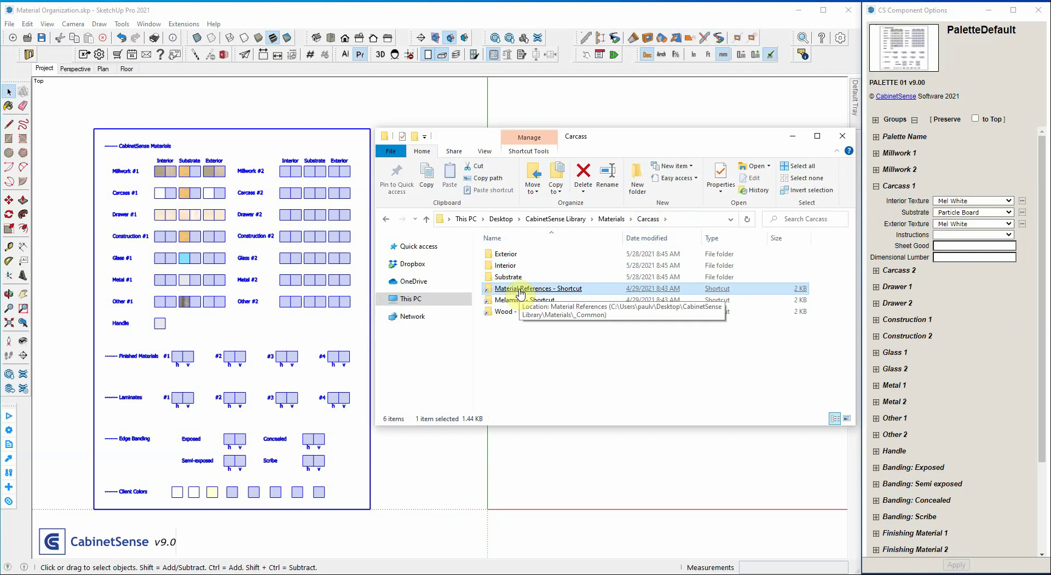
{"action": "left_click", "coordinate": [516, 301]}
{"action": "left_click", "coordinate": [519, 311]}
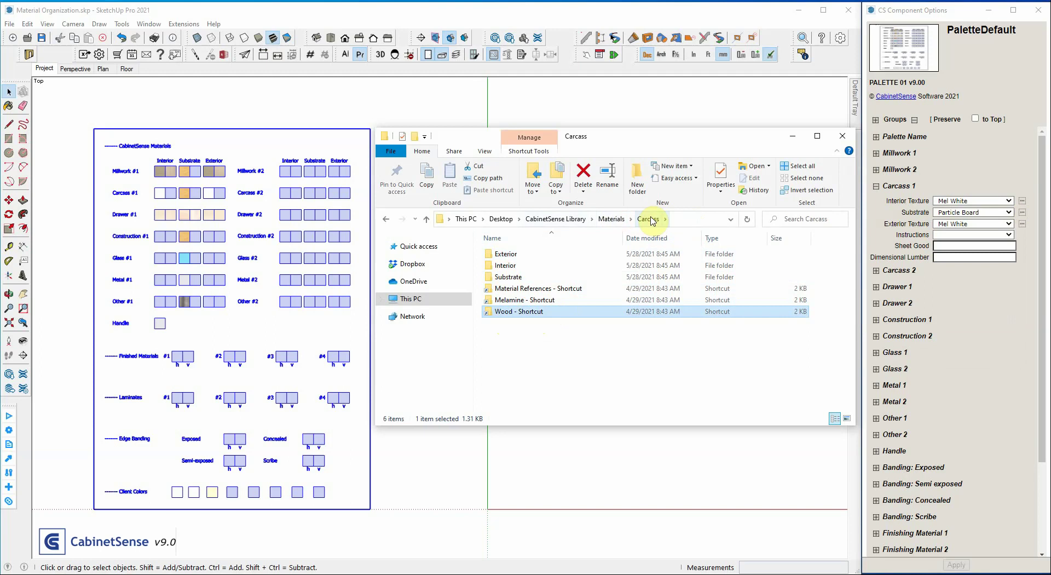
Step: Compare the melamine and wood choices in Carcass 1's Interior Texture list with those in its Substrate list
{"action": "left_click", "coordinate": [958, 202]}
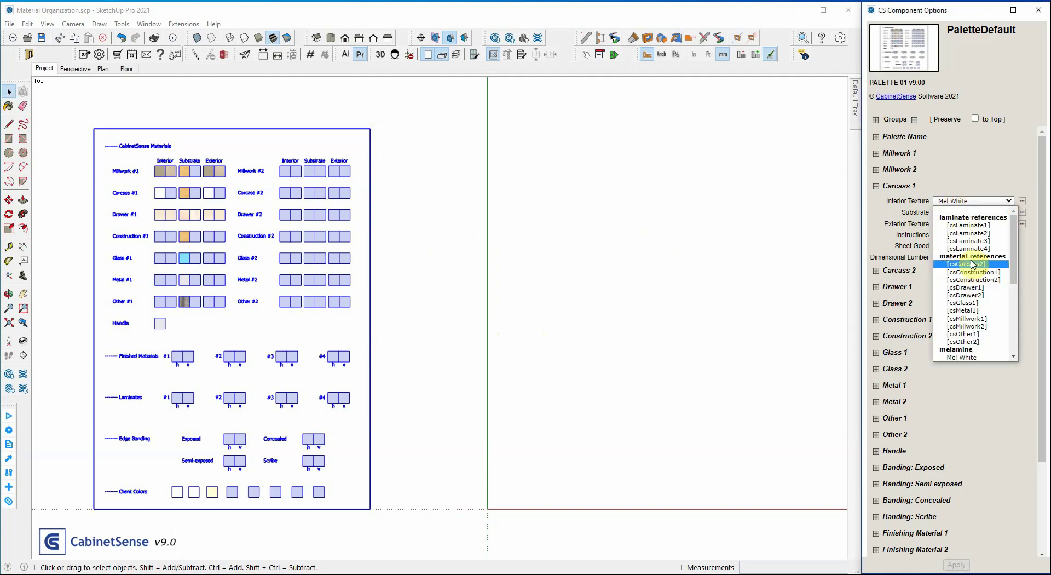
{"action": "scroll", "coordinate": [962, 342], "scroll_direction": "down", "scroll_amount": 3}
{"action": "scroll", "coordinate": [962, 339], "scroll_direction": "down", "scroll_amount": 2}
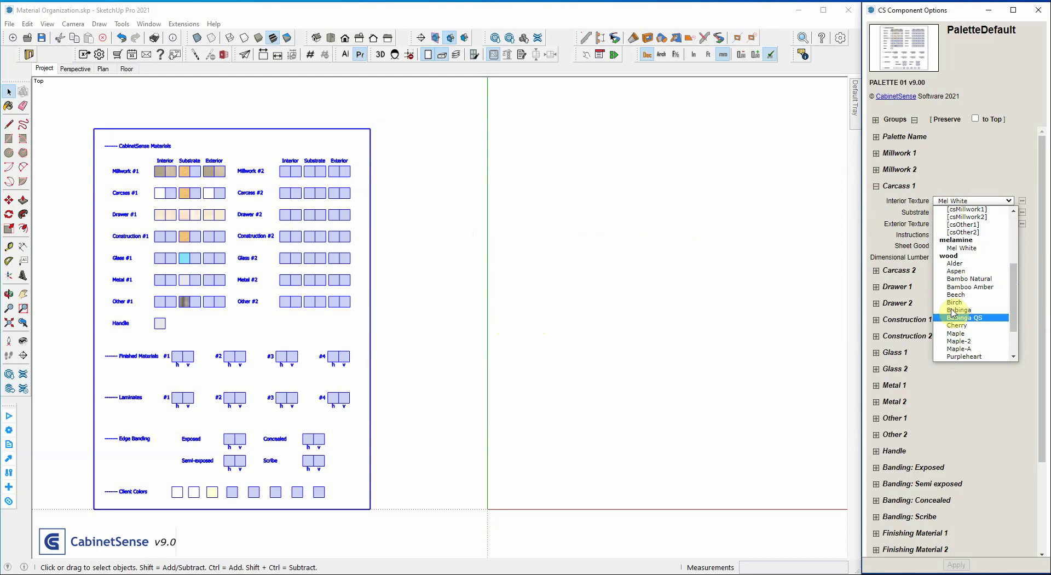
{"action": "left_click", "coordinate": [970, 201]}
{"action": "left_click", "coordinate": [969, 212]}
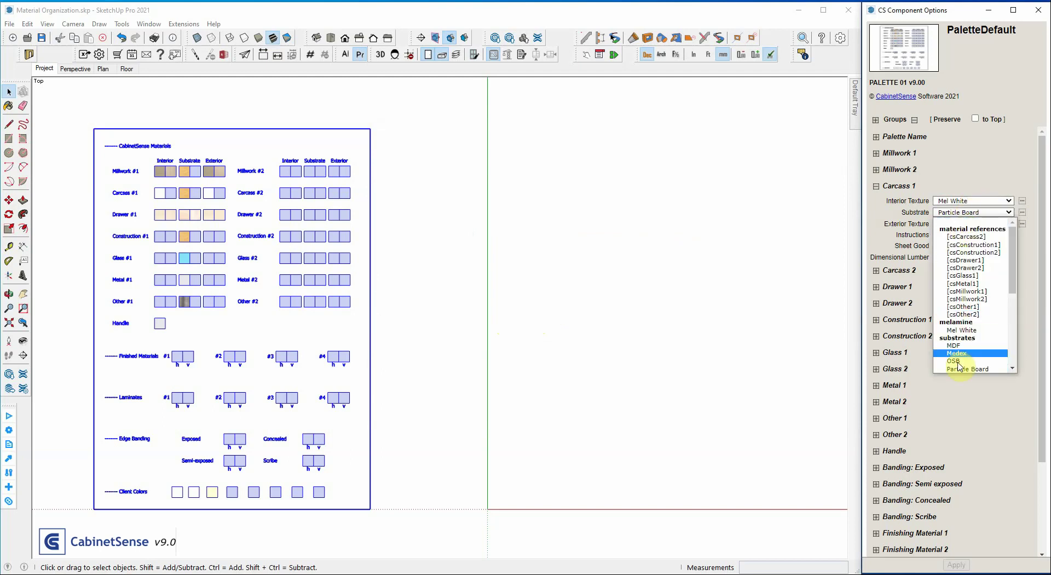
{"action": "scroll", "coordinate": [962, 373], "scroll_direction": "down", "scroll_amount": 5}
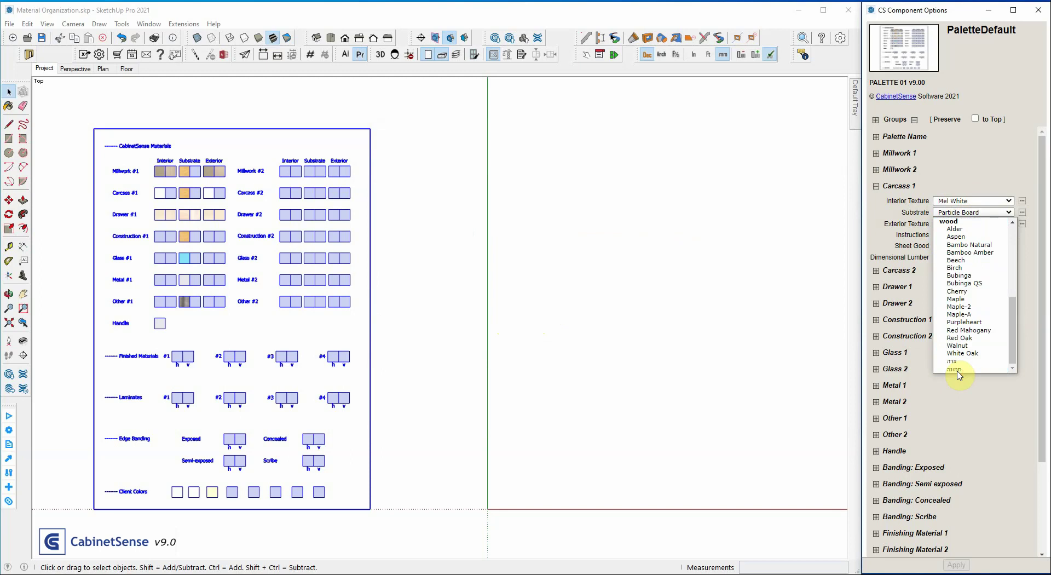
{"action": "scroll", "coordinate": [964, 375], "scroll_direction": "up", "scroll_amount": 5}
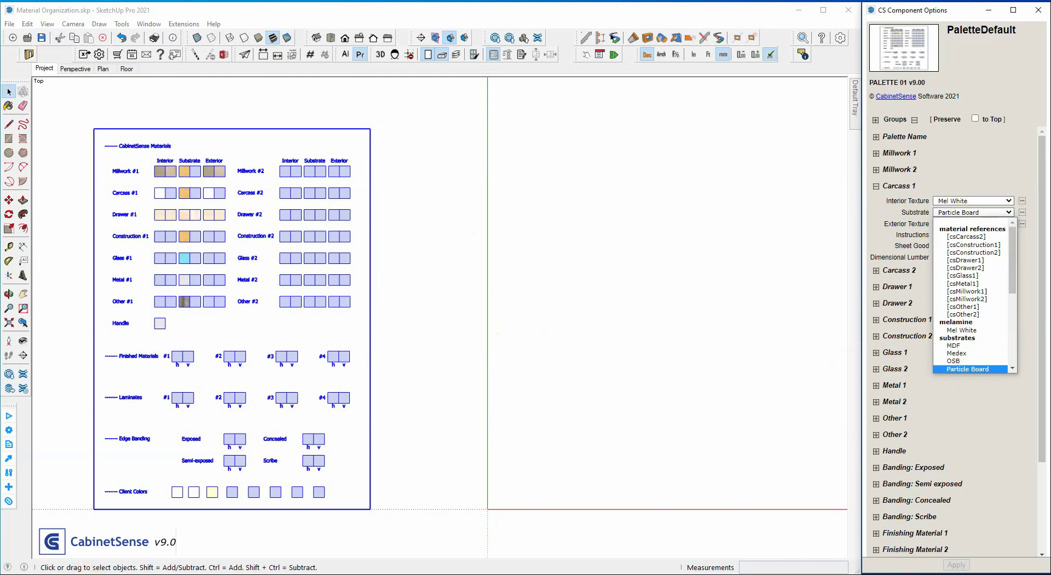
Step: Switch to File Explorer, go back to the Materials folder and inspect the Color and Stain folder
{"action": "key", "text": "alt+Tab"}
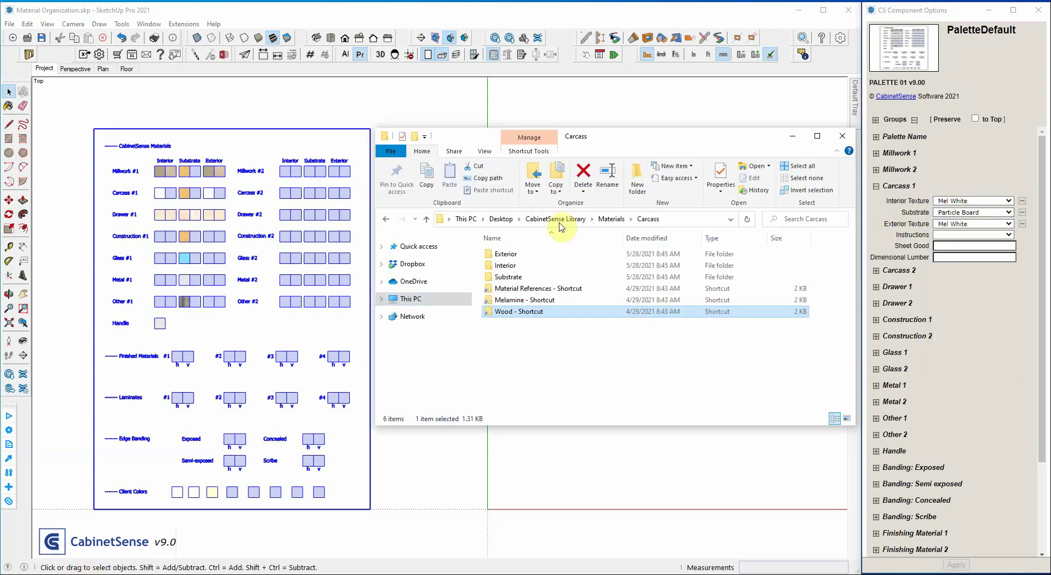
{"action": "left_click", "coordinate": [611, 220]}
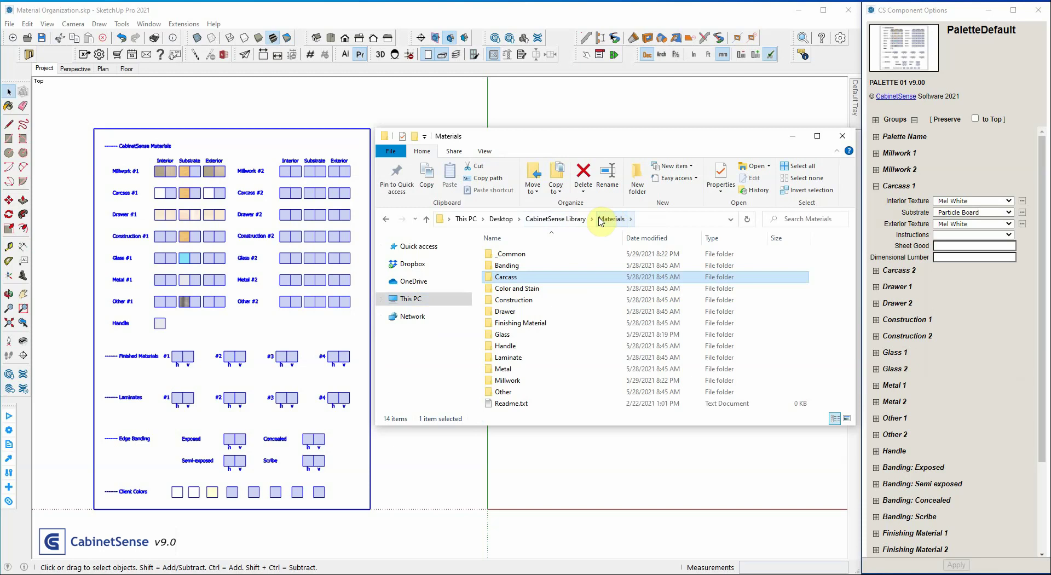
{"action": "left_click", "coordinate": [529, 293]}
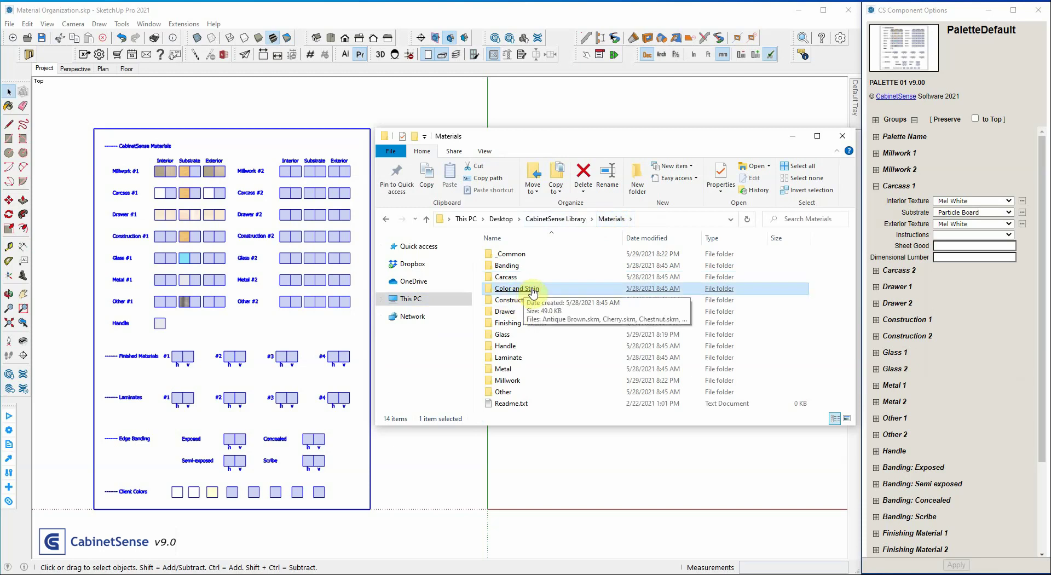
Step: Switch from the Finishing Material folder to the palette options, expand Finishing Material 1 and examine its Material and Color or Stain choices
{"action": "left_click", "coordinate": [538, 326]}
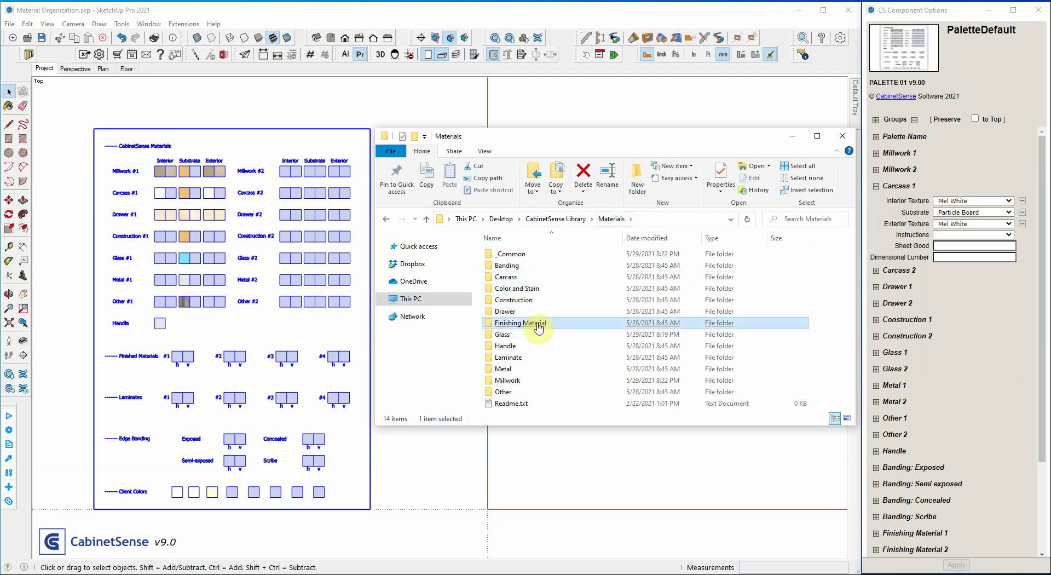
{"action": "left_click", "coordinate": [875, 320]}
{"action": "left_click", "coordinate": [876, 321]}
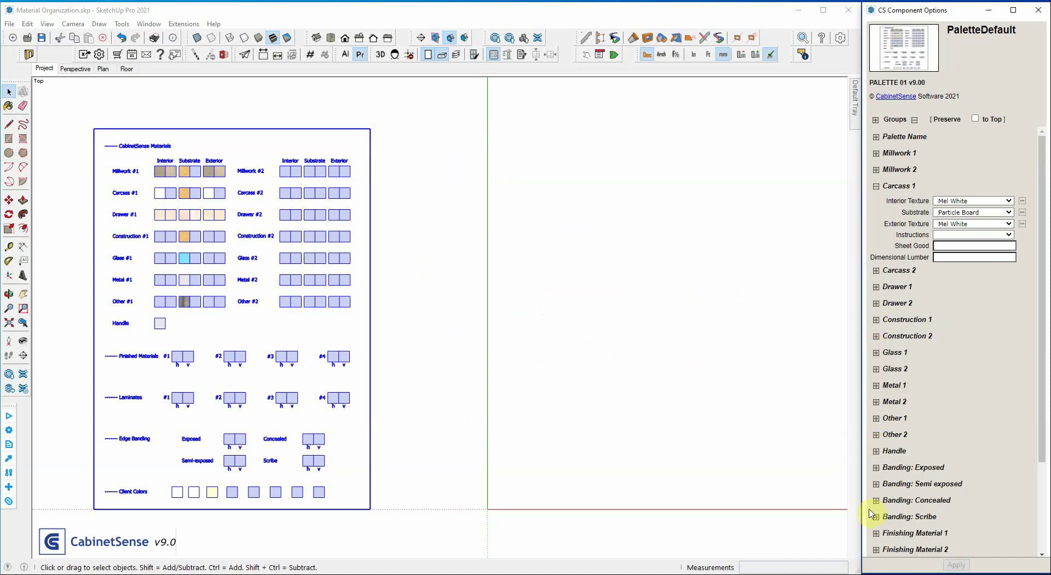
{"action": "left_click", "coordinate": [875, 535]}
{"action": "scroll", "coordinate": [903, 411], "scroll_direction": "down", "scroll_amount": 3}
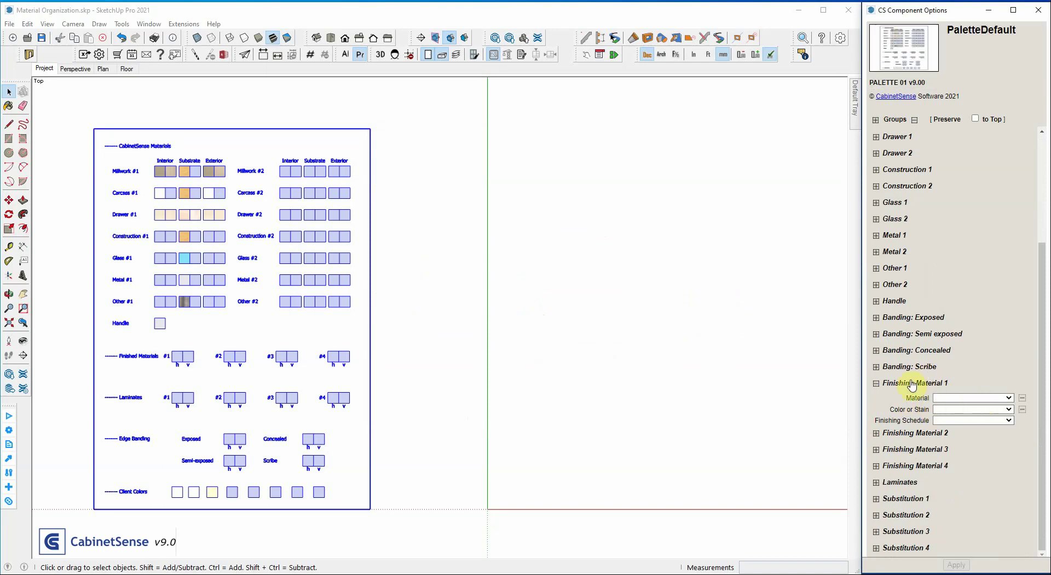
{"action": "left_click", "coordinate": [973, 398]}
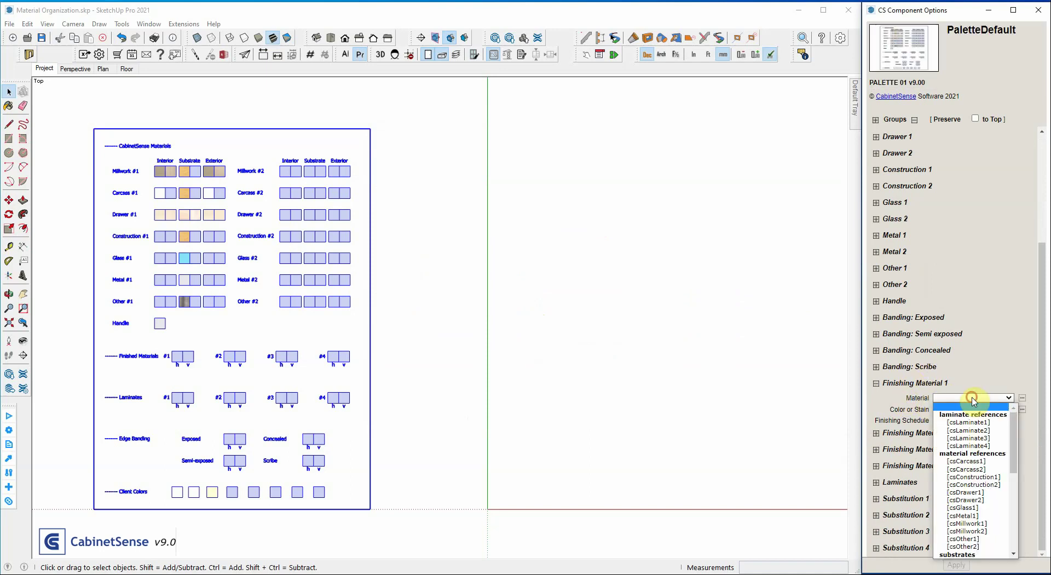
{"action": "scroll", "coordinate": [969, 482], "scroll_direction": "down", "scroll_amount": 10}
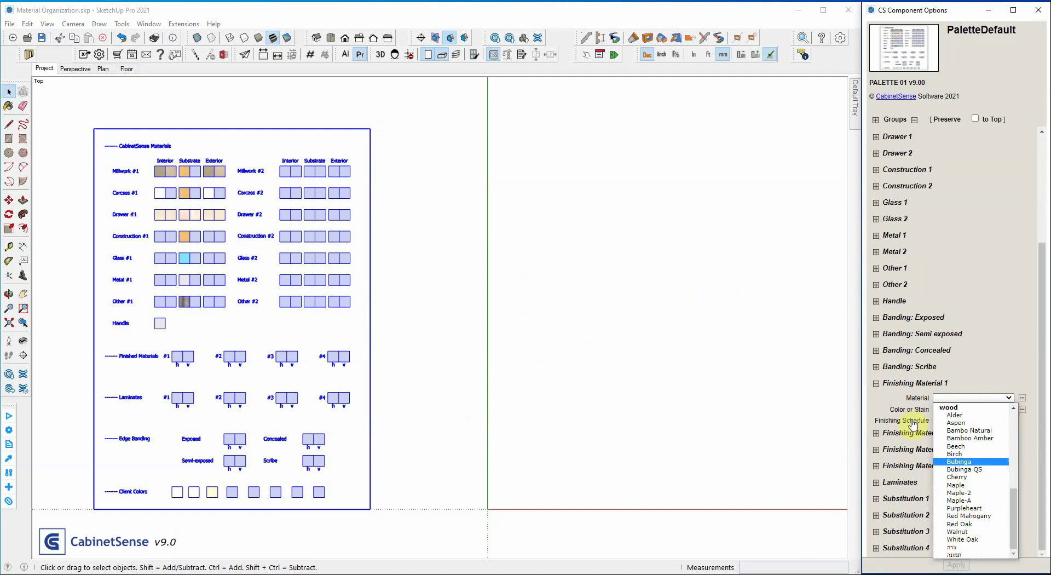
{"action": "left_click", "coordinate": [941, 411]}
{"action": "left_click", "coordinate": [947, 410]}
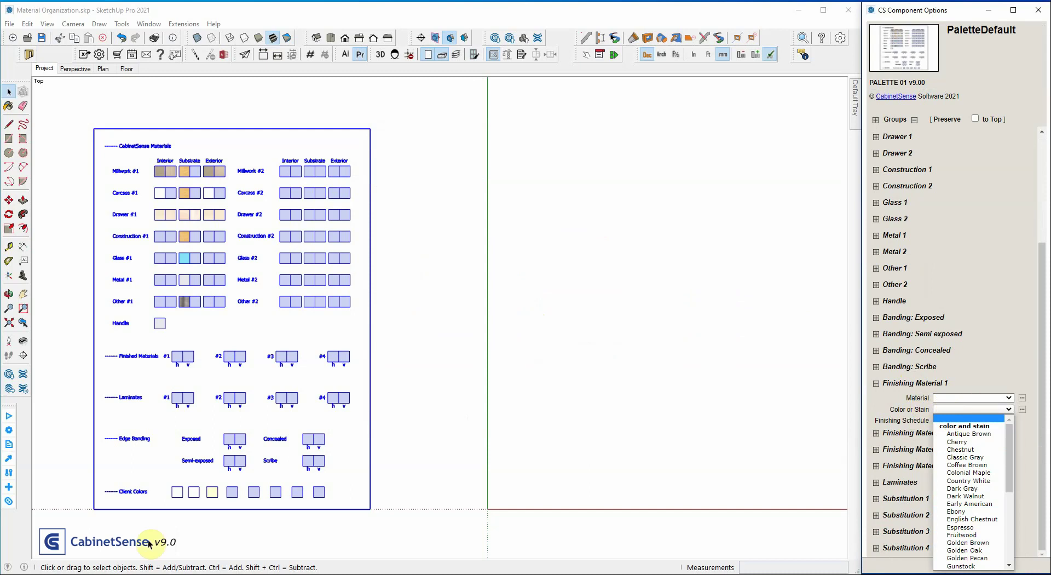
Step: Switch to File Explorer and locate the Color and Stain and Finishing Material folders in the Materials folder
{"action": "left_click", "coordinate": [48, 571]}
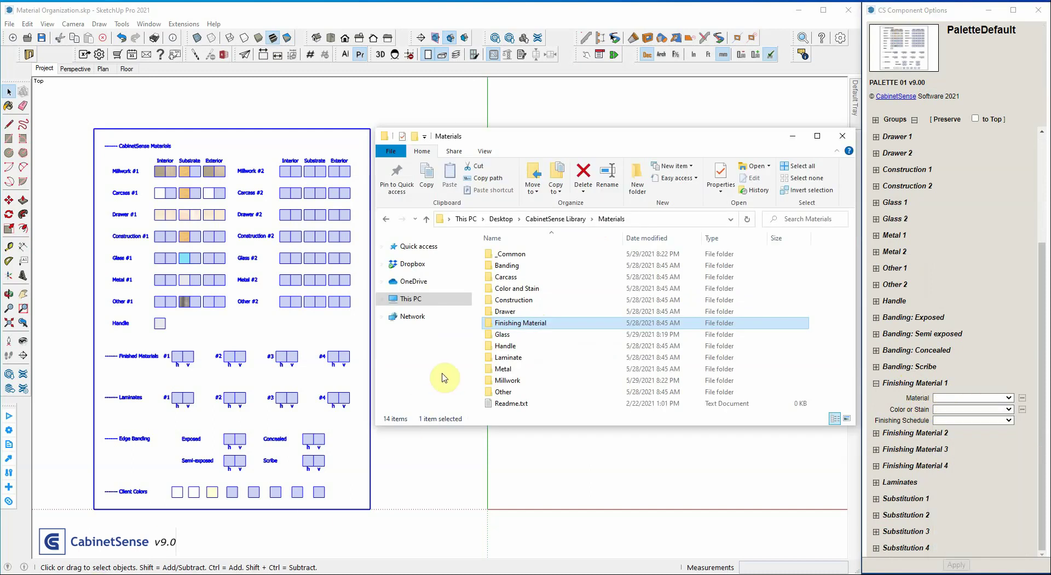
{"action": "left_click", "coordinate": [509, 289]}
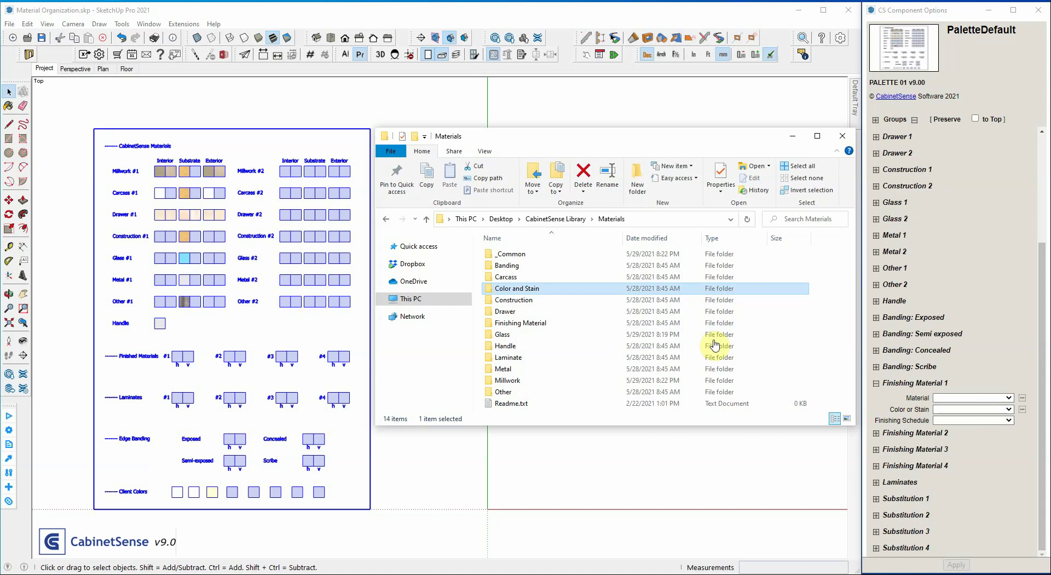
{"action": "left_click", "coordinate": [507, 324]}
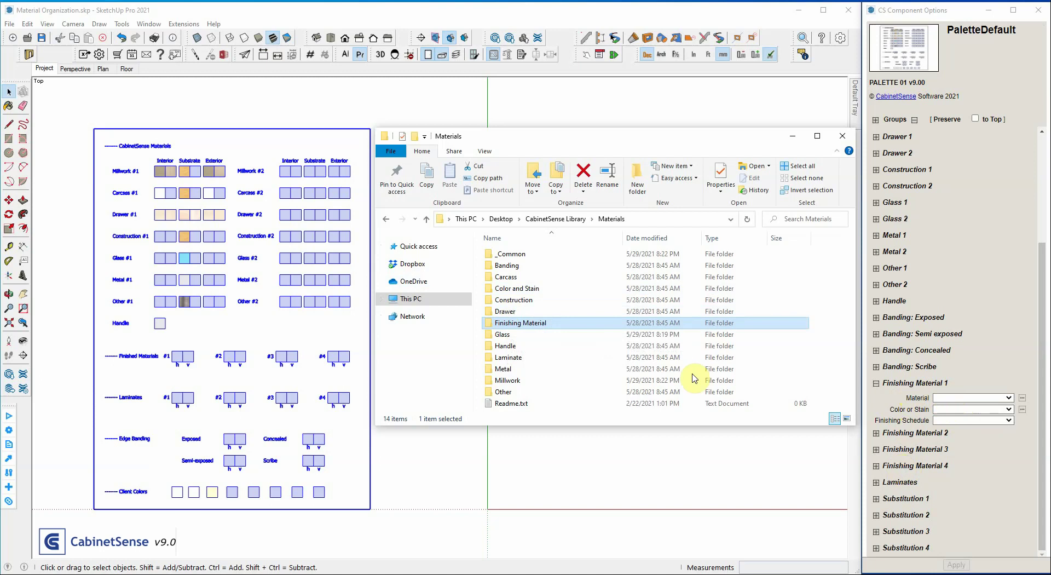
Step: Go into the _Common folder and inspect its Laminates, Melamine and Solid Colors subfolders
{"action": "left_click", "coordinate": [515, 259]}
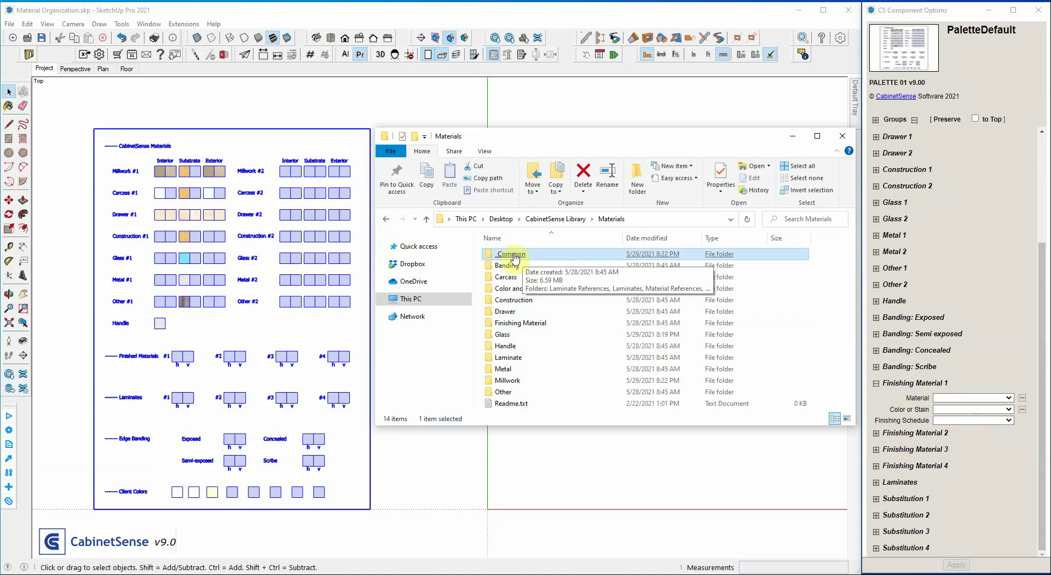
{"action": "double_click", "coordinate": [513, 256]}
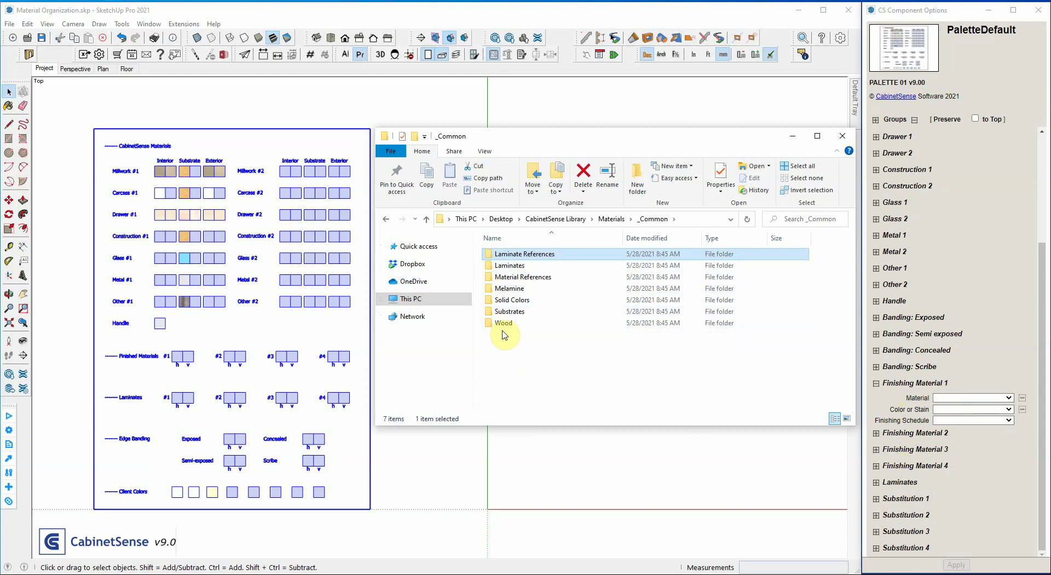
{"action": "double_click", "coordinate": [522, 265]}
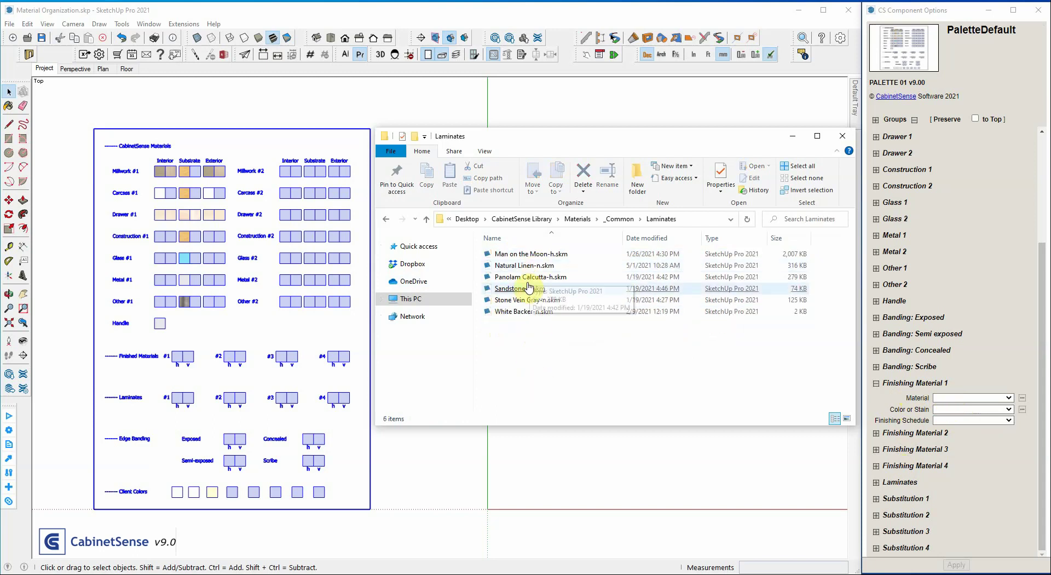
{"action": "left_click", "coordinate": [619, 217]}
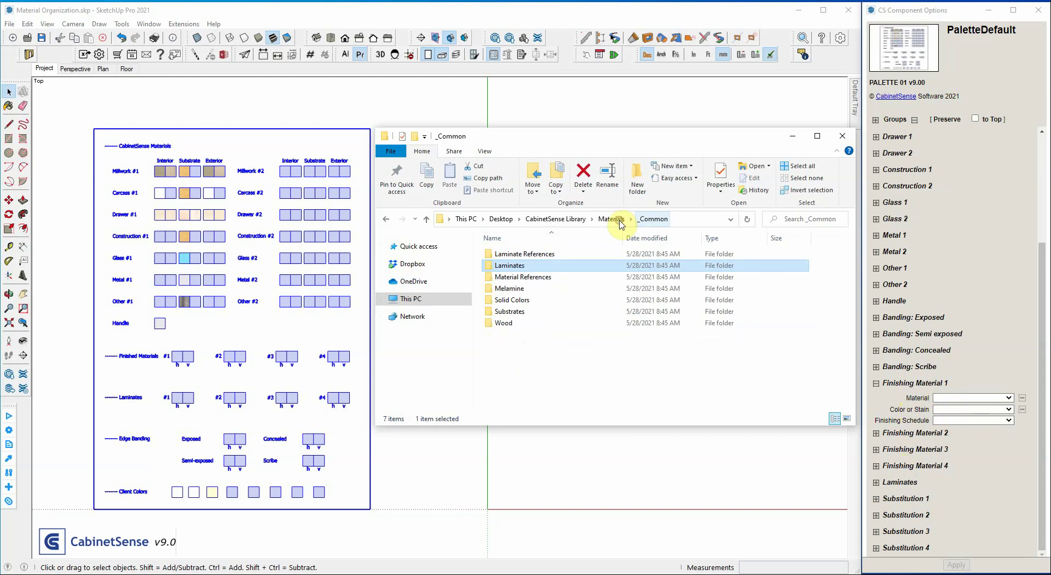
{"action": "double_click", "coordinate": [512, 289]}
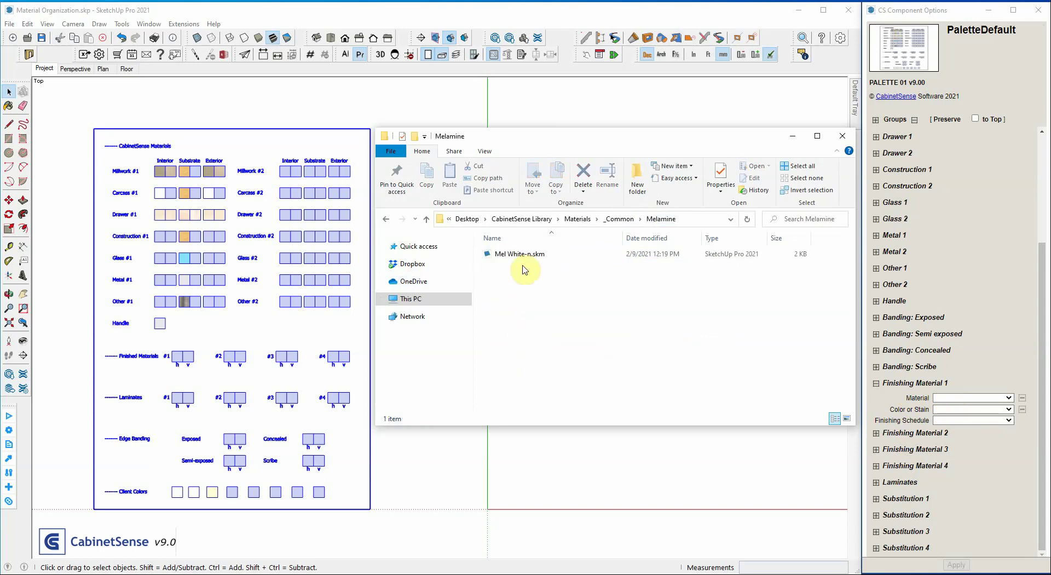
{"action": "left_click", "coordinate": [619, 218]}
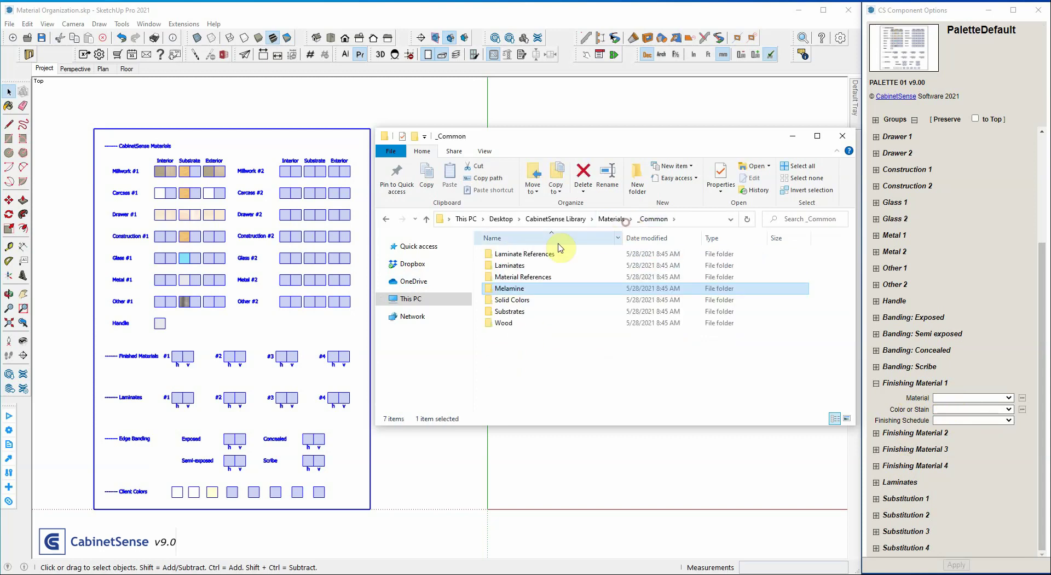
{"action": "double_click", "coordinate": [505, 300]}
{"action": "left_click", "coordinate": [620, 219]}
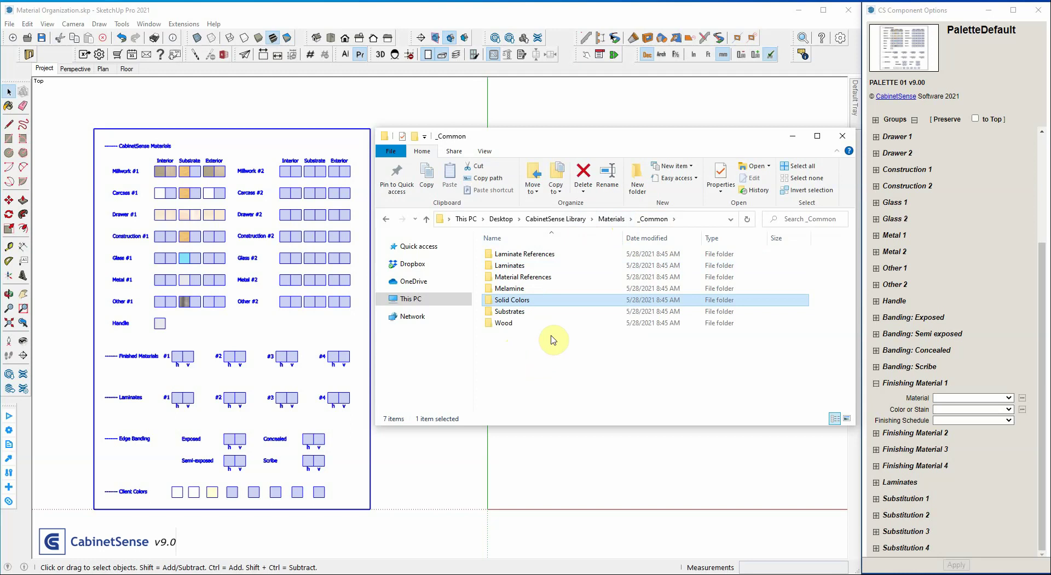
Step: Inspect the Wood subfolder of _Common, comparing the SKM and JPG files and their -h, -v and -n name suffixes
{"action": "left_click", "coordinate": [501, 323]}
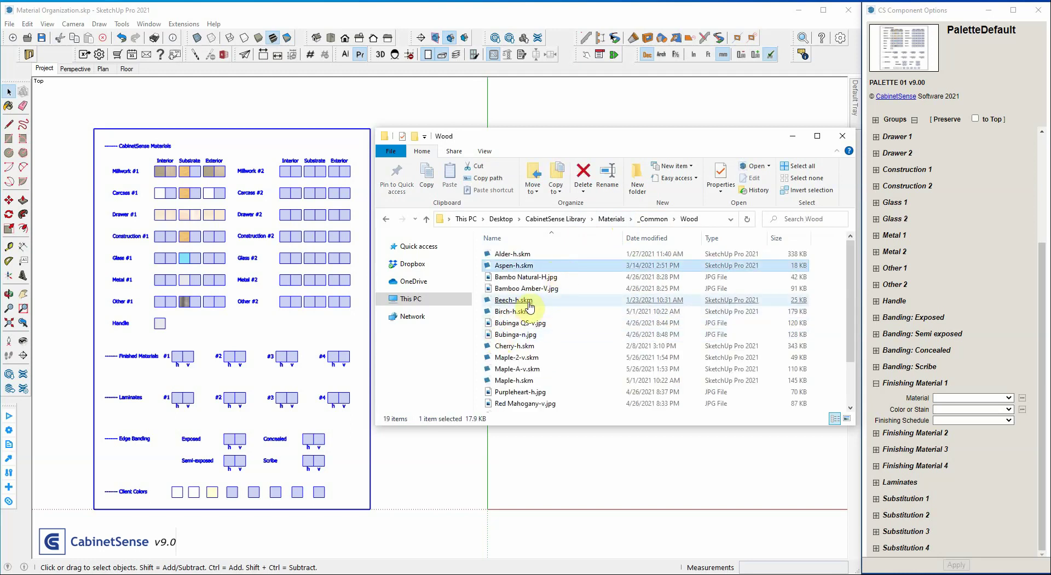
{"action": "scroll", "coordinate": [525, 328], "scroll_direction": "down", "scroll_amount": 1}
{"action": "left_click", "coordinate": [549, 372]}
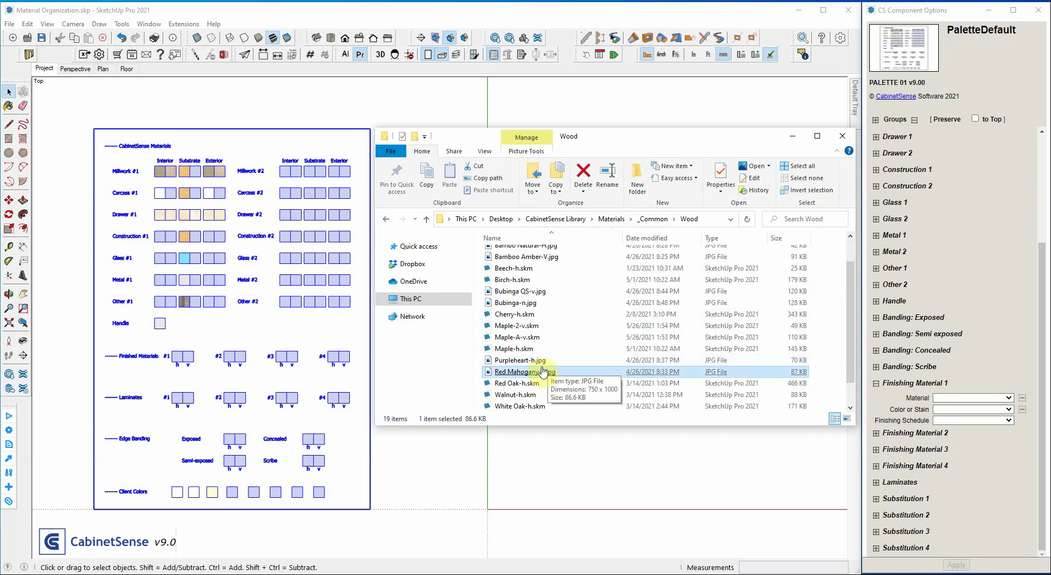
{"action": "scroll", "coordinate": [528, 300], "scroll_direction": "up", "scroll_amount": 1}
{"action": "left_click", "coordinate": [528, 300]}
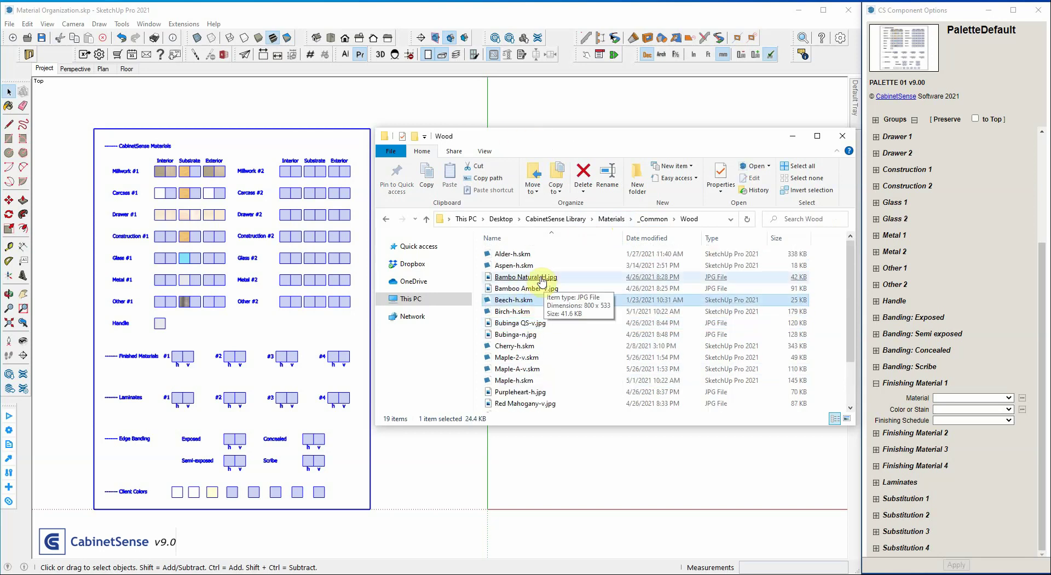
{"action": "left_click", "coordinate": [515, 266]}
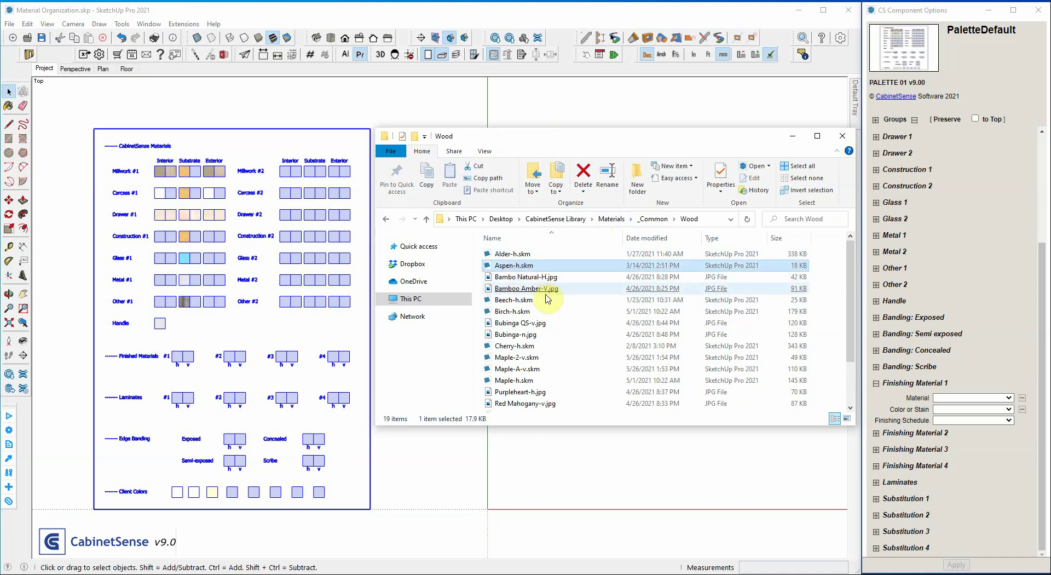
{"action": "left_click", "coordinate": [507, 300]}
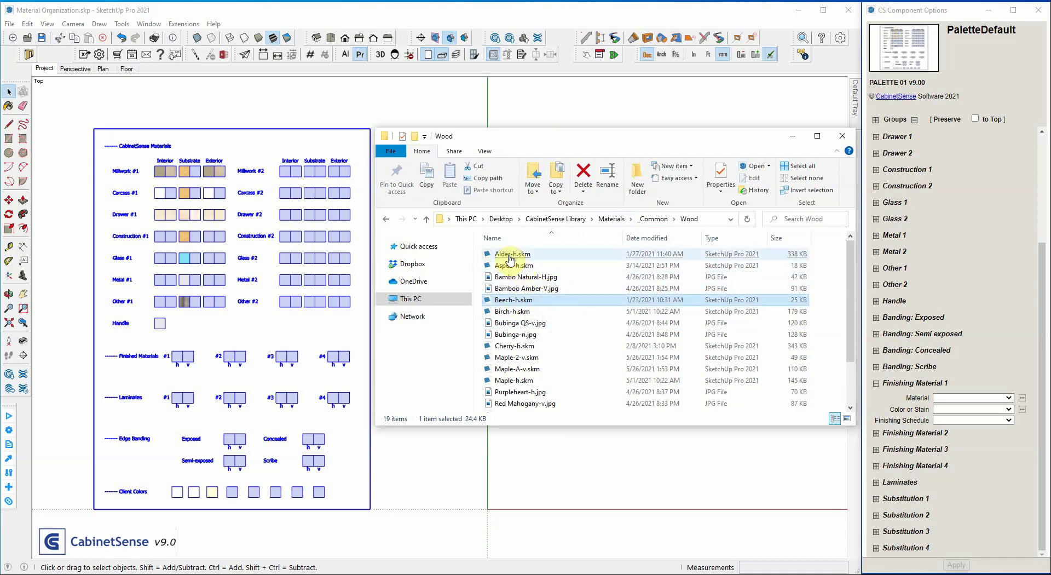
{"action": "left_click", "coordinate": [509, 255]}
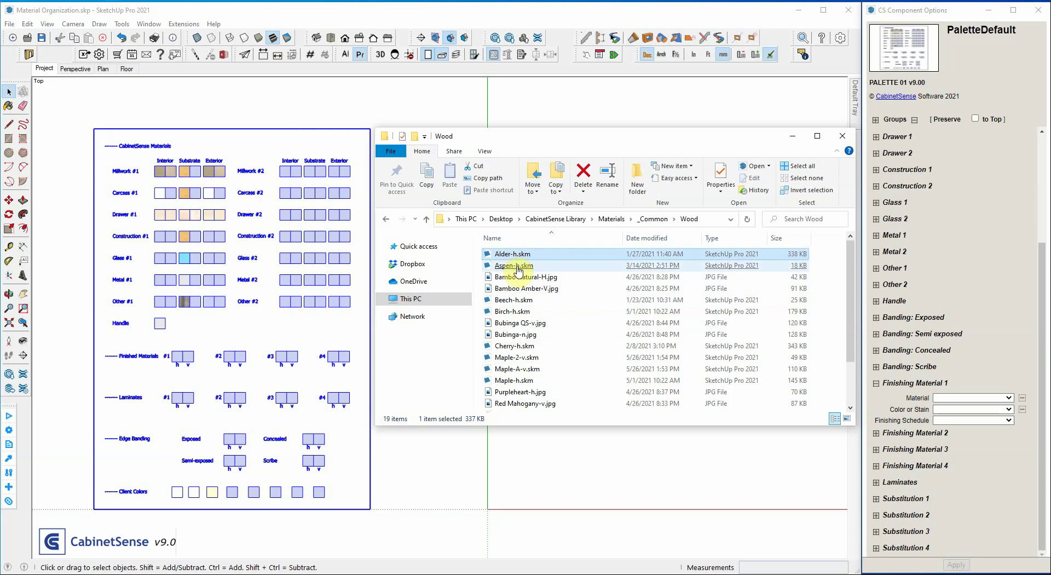
{"action": "left_click", "coordinate": [545, 290]}
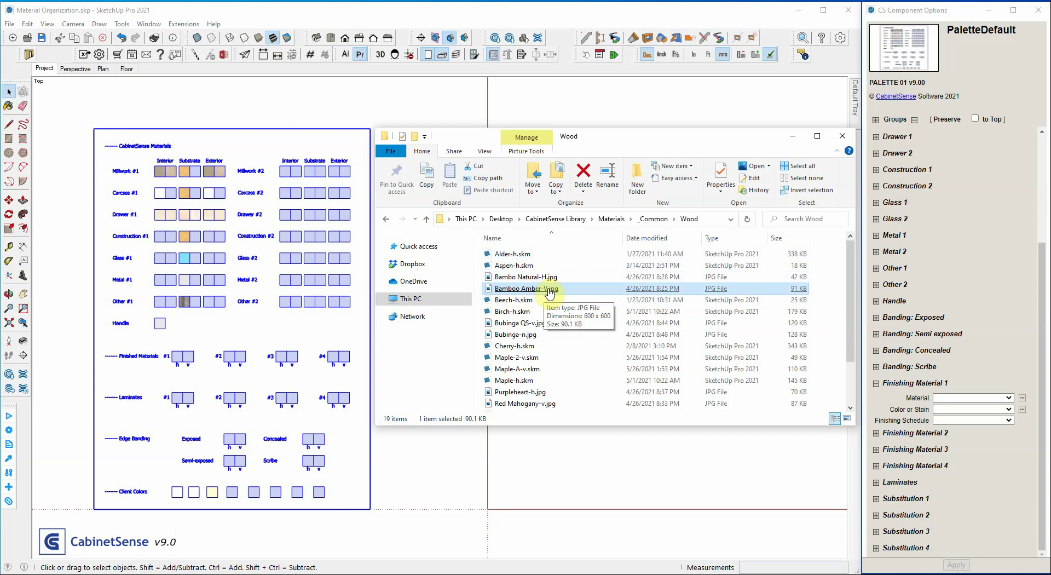
Step: Return to the _Common folder and inspect the White-n.skm file in the Solid Colors subfolder
{"action": "left_click", "coordinate": [655, 219]}
{"action": "double_click", "coordinate": [513, 300]}
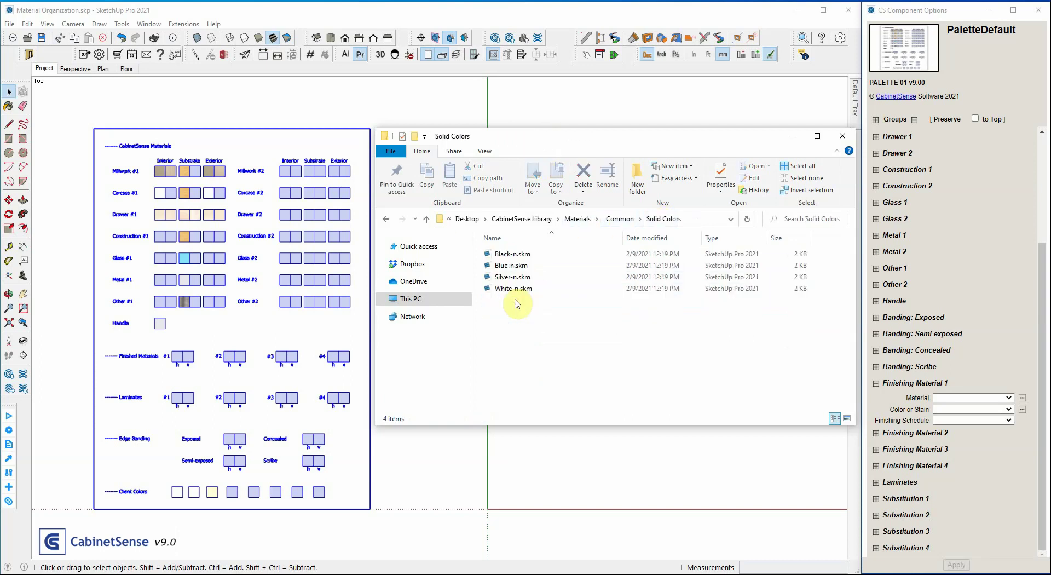
{"action": "left_click", "coordinate": [515, 296]}
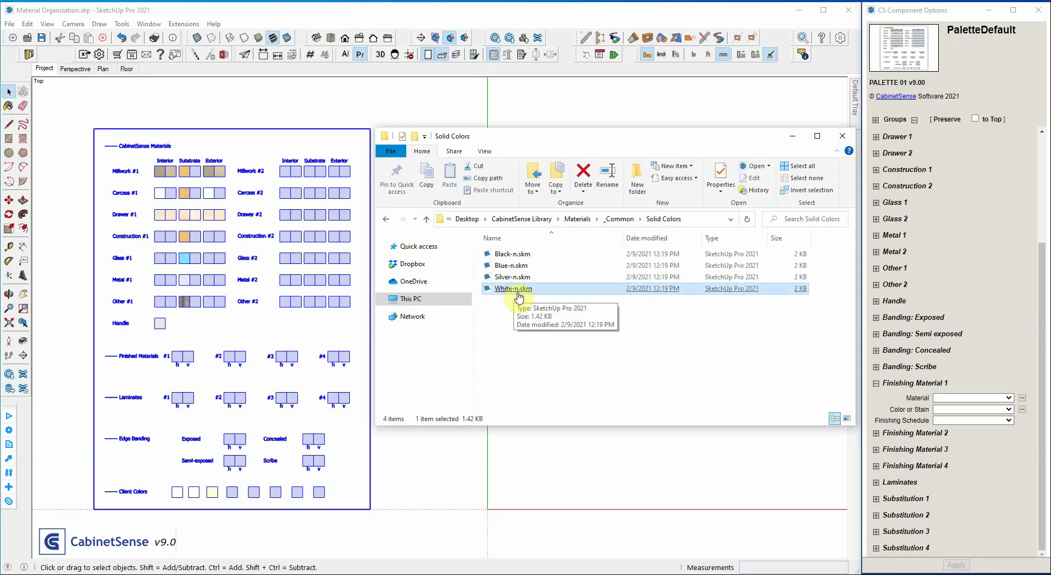
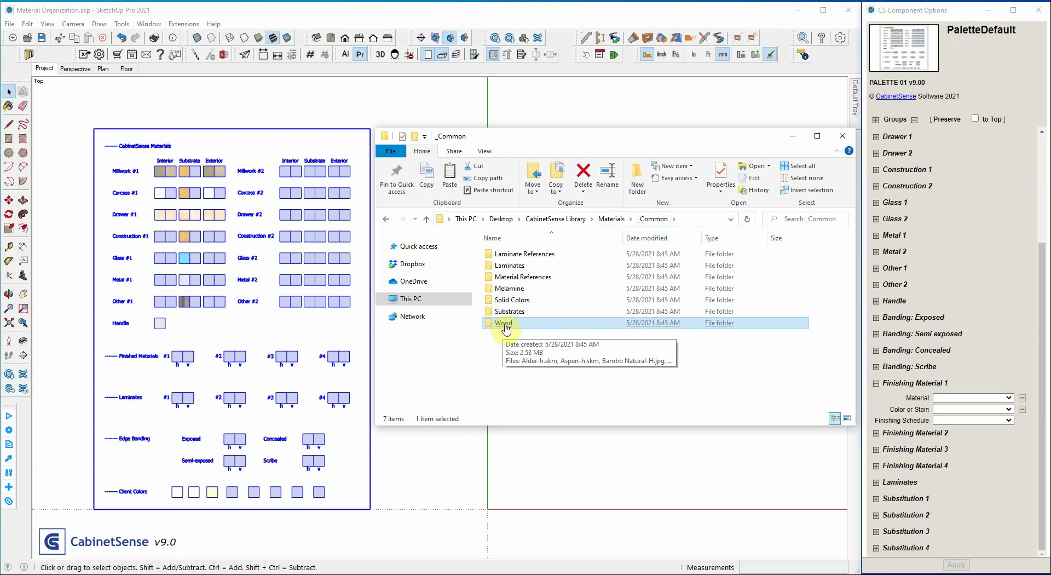
Step: Copy the Wood folder from _Common and go to the Metal folder under Materials
{"action": "right_click", "coordinate": [506, 329]}
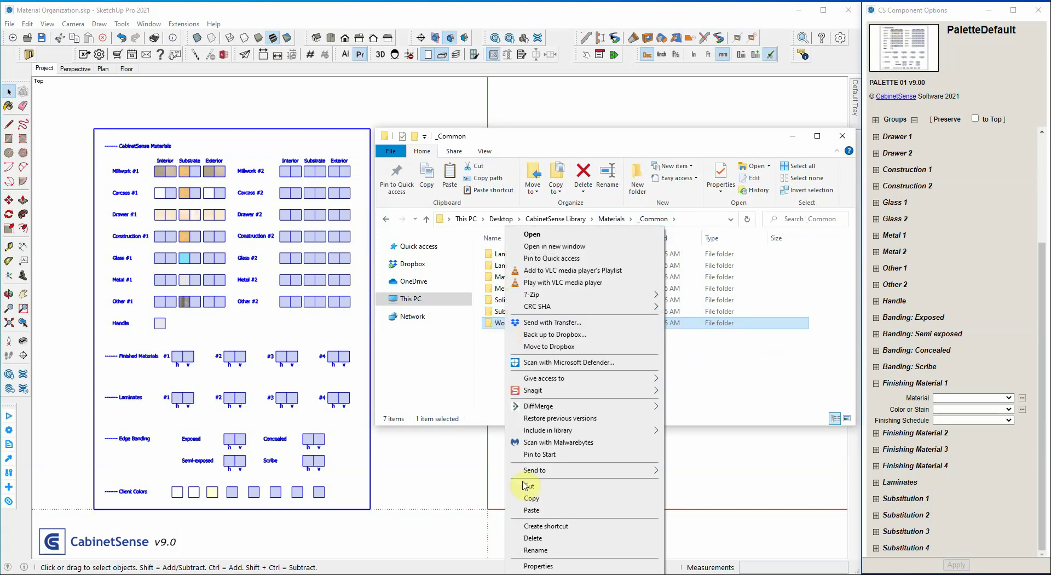
{"action": "left_click", "coordinate": [534, 498]}
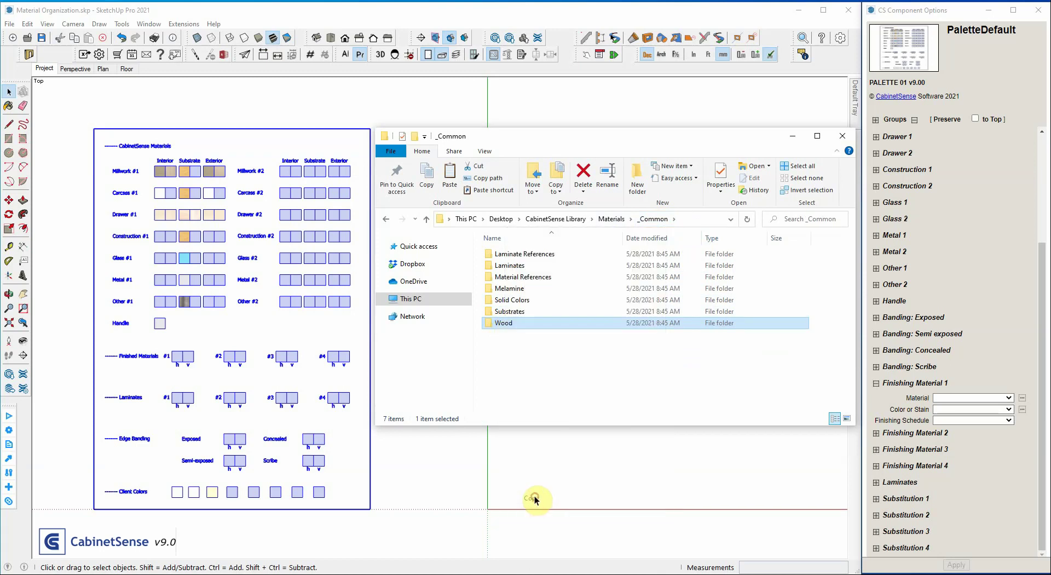
{"action": "left_click", "coordinate": [608, 219]}
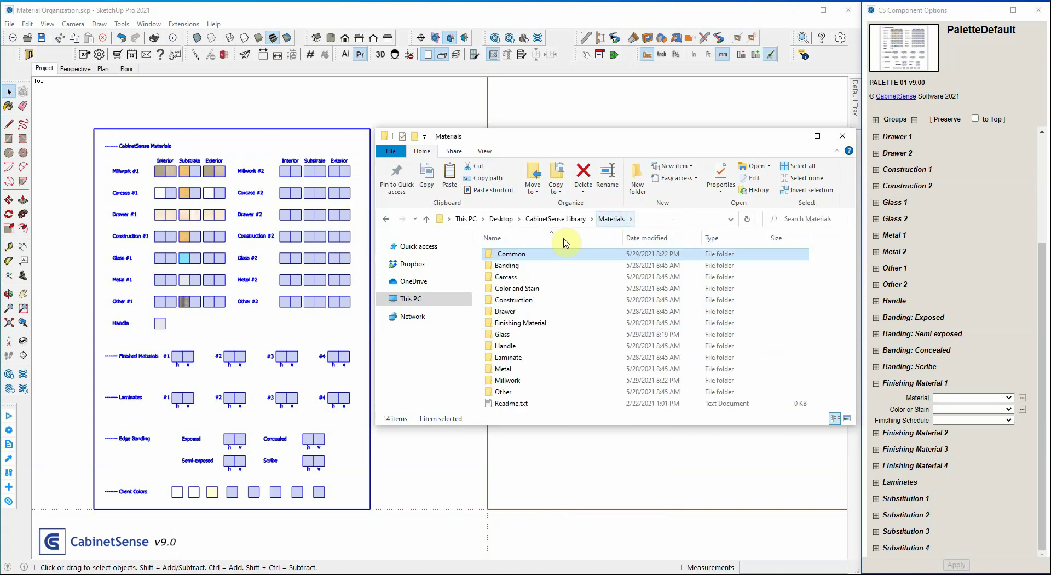
{"action": "double_click", "coordinate": [502, 370]}
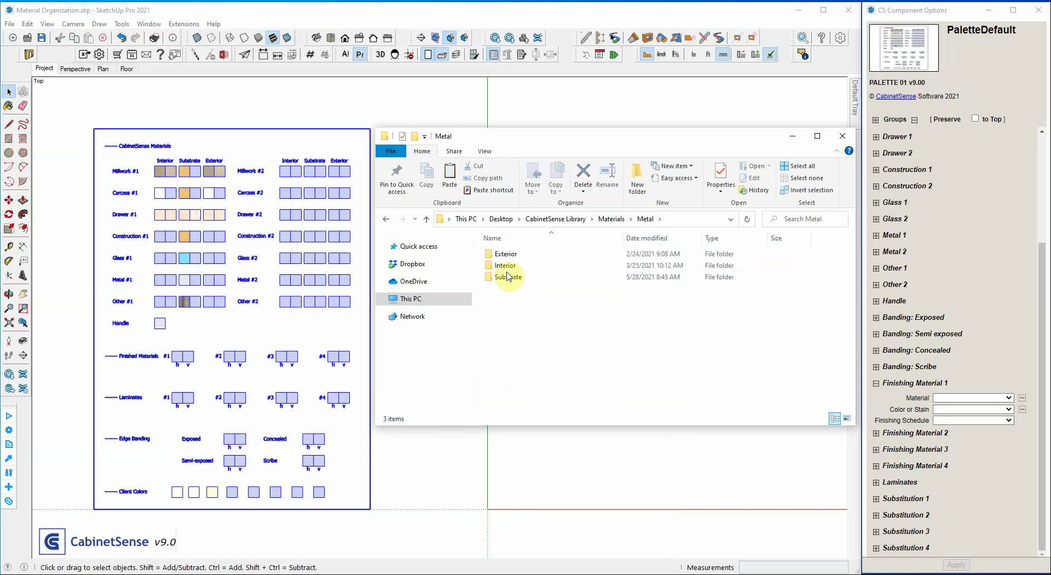
{"action": "double_click", "coordinate": [509, 279]}
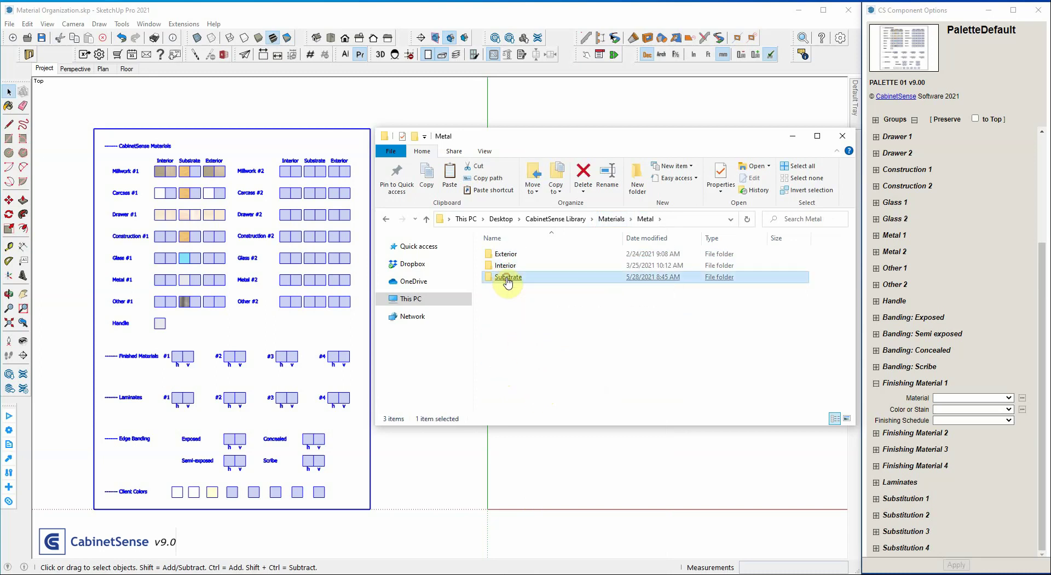
{"action": "right_click", "coordinate": [518, 310]}
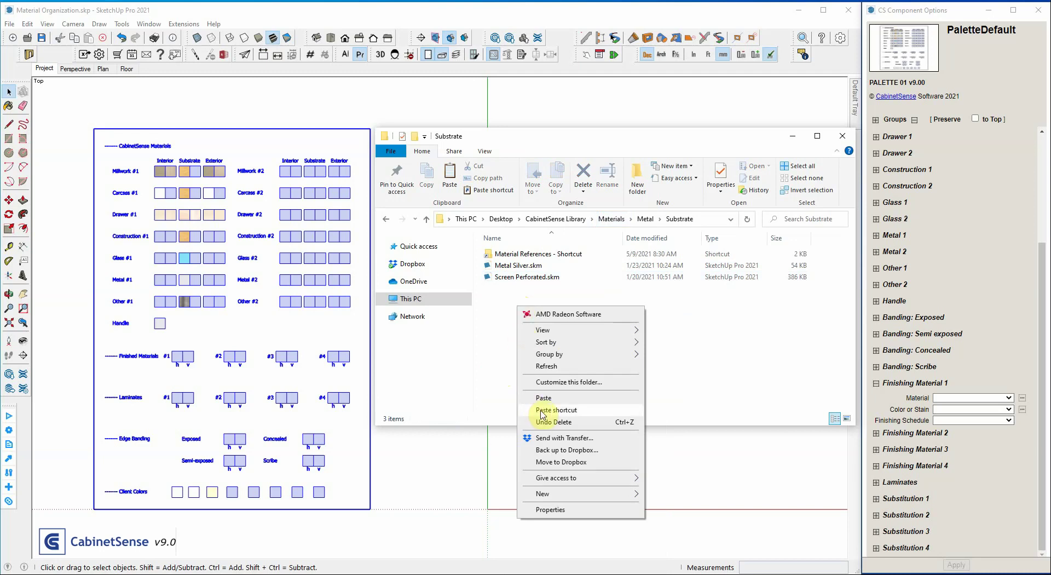
{"action": "left_click", "coordinate": [645, 219]}
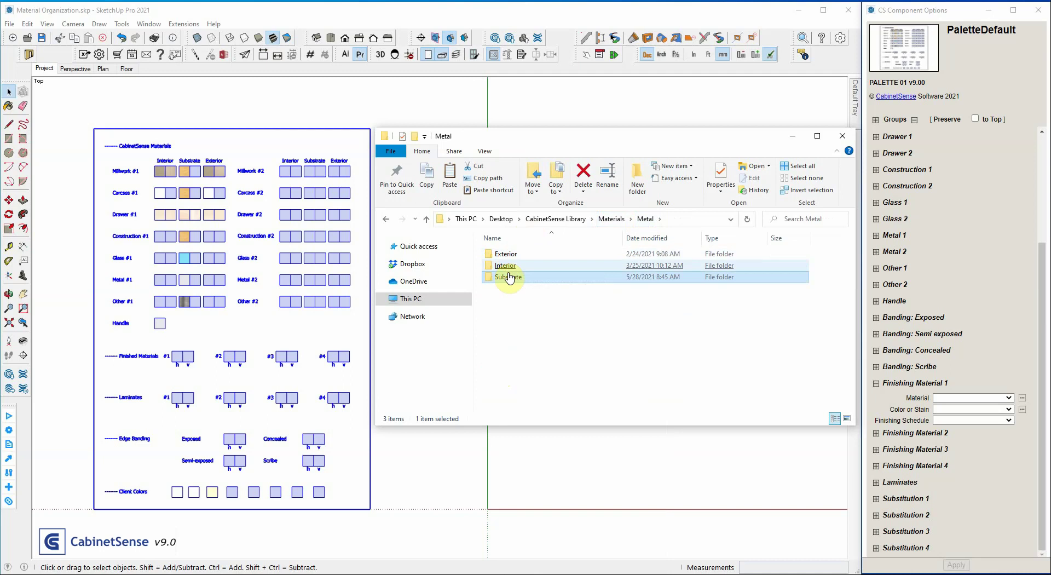
Step: Paste the copied Wood folder as a shortcut directly into the Metal folder
{"action": "right_click", "coordinate": [512, 315]}
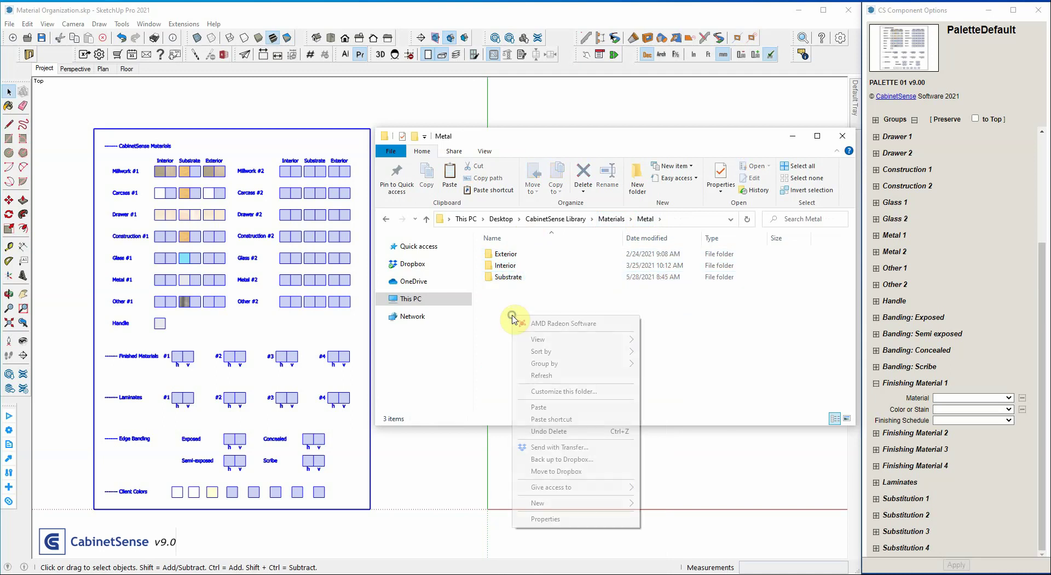
{"action": "left_click", "coordinate": [550, 419]}
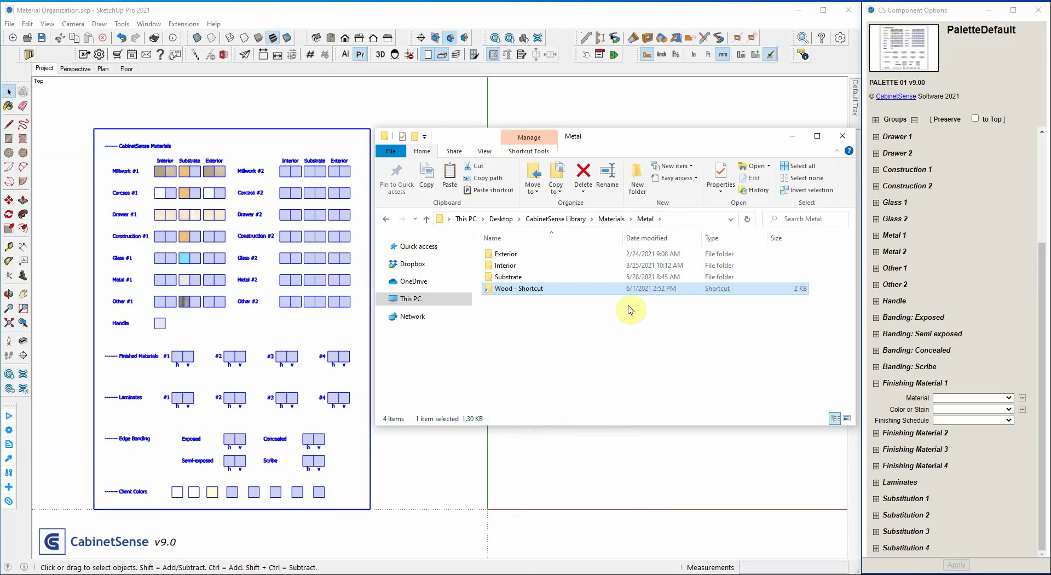
Step: Reload the palette's options and examine the Interior Texture and Substrate choices of Metal 1 for the wood materials
{"action": "left_click", "coordinate": [281, 132]}
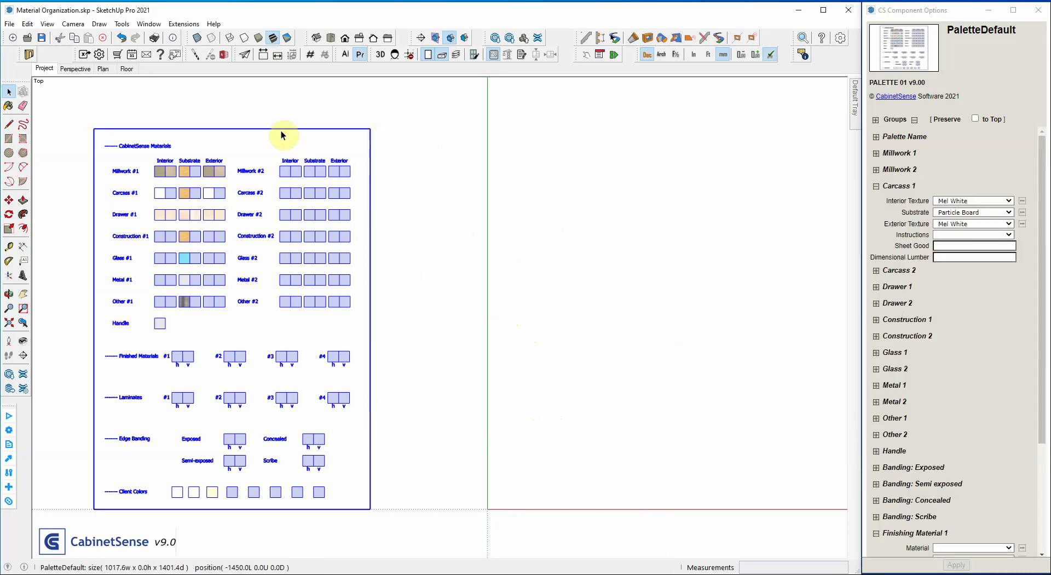
{"action": "left_click", "coordinate": [288, 171]}
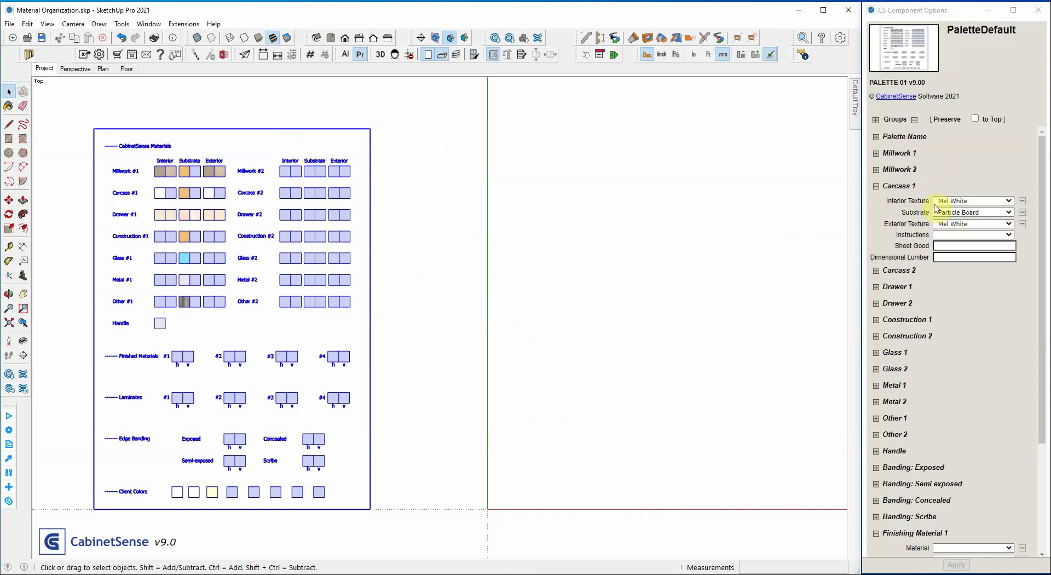
{"action": "left_click", "coordinate": [894, 386]}
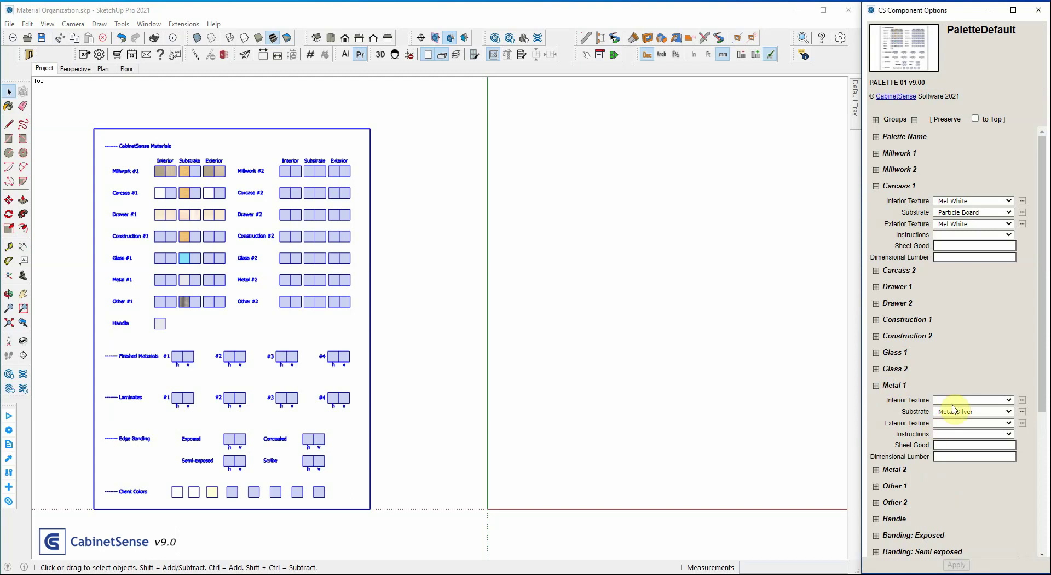
{"action": "left_click", "coordinate": [955, 400]}
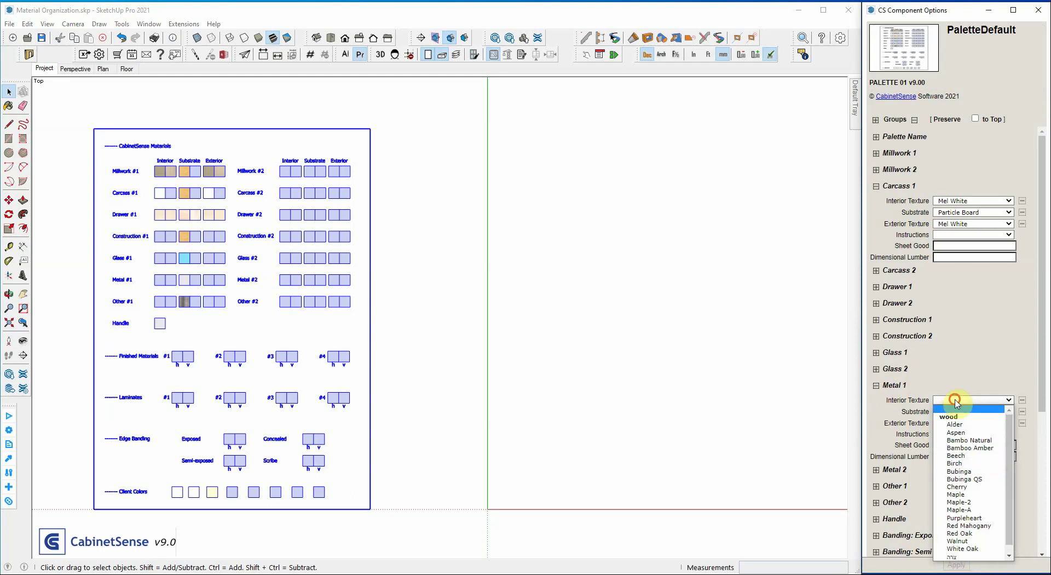
{"action": "left_click", "coordinate": [955, 401]}
{"action": "left_click", "coordinate": [954, 412]}
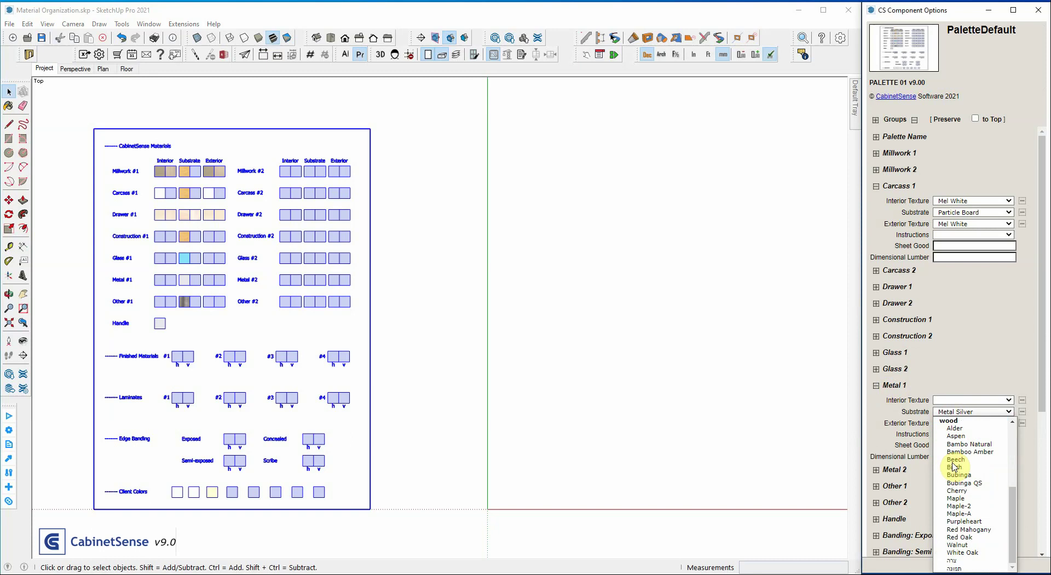
{"action": "scroll", "coordinate": [953, 466], "scroll_direction": "up", "scroll_amount": 3}
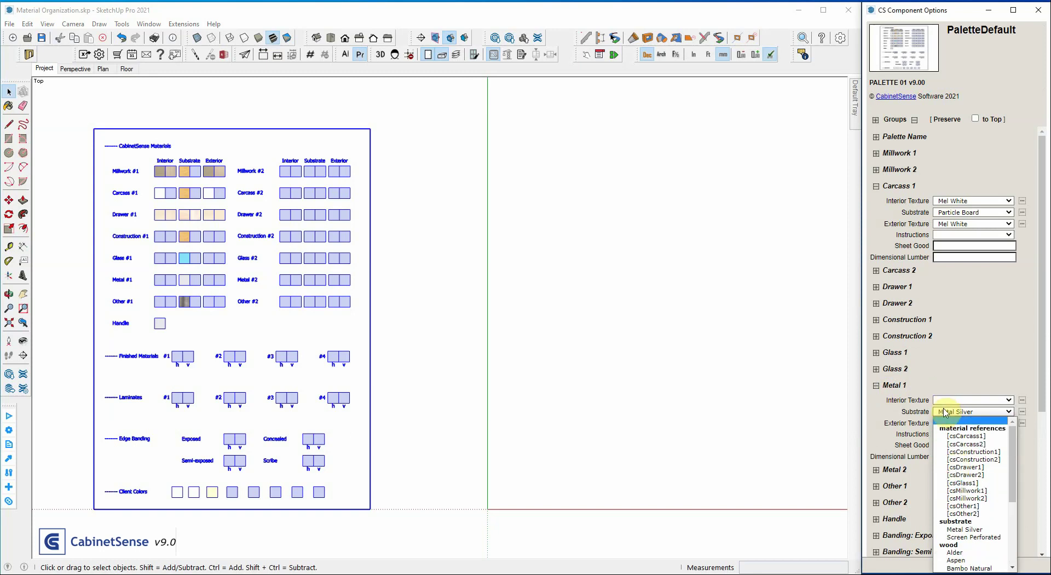
{"action": "left_click", "coordinate": [945, 411]}
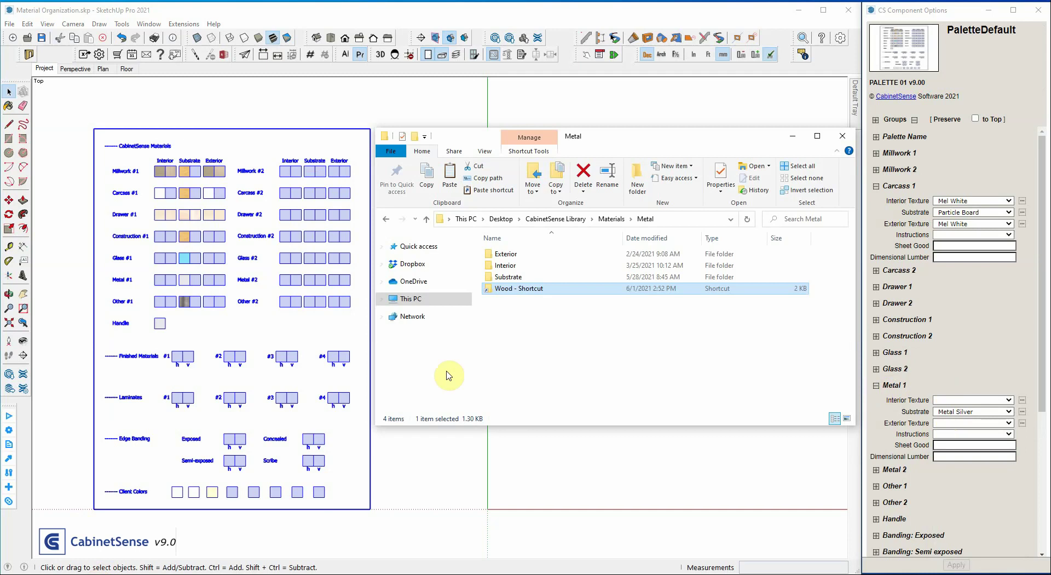
Step: Move the Wood shortcut into the Metal folder's Substrate subfolder and check that the Interior subfolder does not contain it
{"action": "left_click", "coordinate": [507, 290]}
{"action": "left_click_drag", "start_coordinate": [506, 291], "coordinate": [508, 276]}
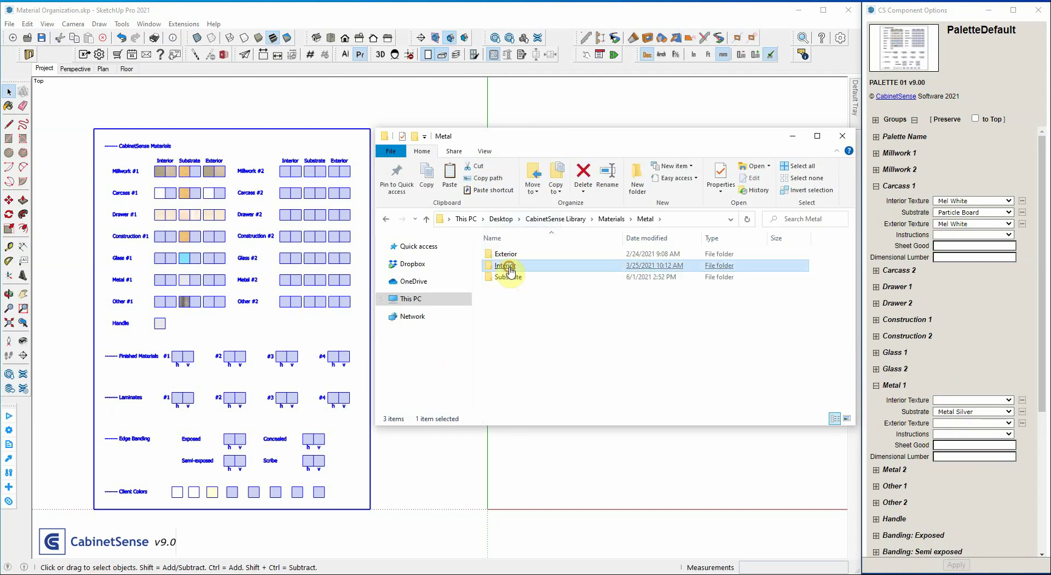
{"action": "double_click", "coordinate": [504, 265]}
{"action": "left_click", "coordinate": [645, 219]}
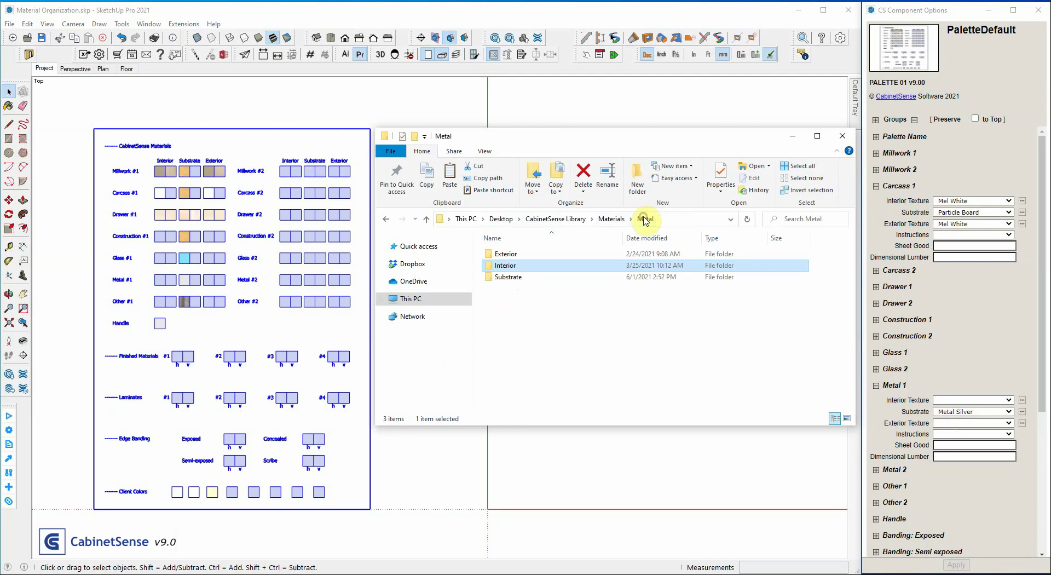
Step: Reload the palette's options and compare the Interior Texture, Substrate and Exterior Texture choices of Metal 1
{"action": "left_click", "coordinate": [286, 169]}
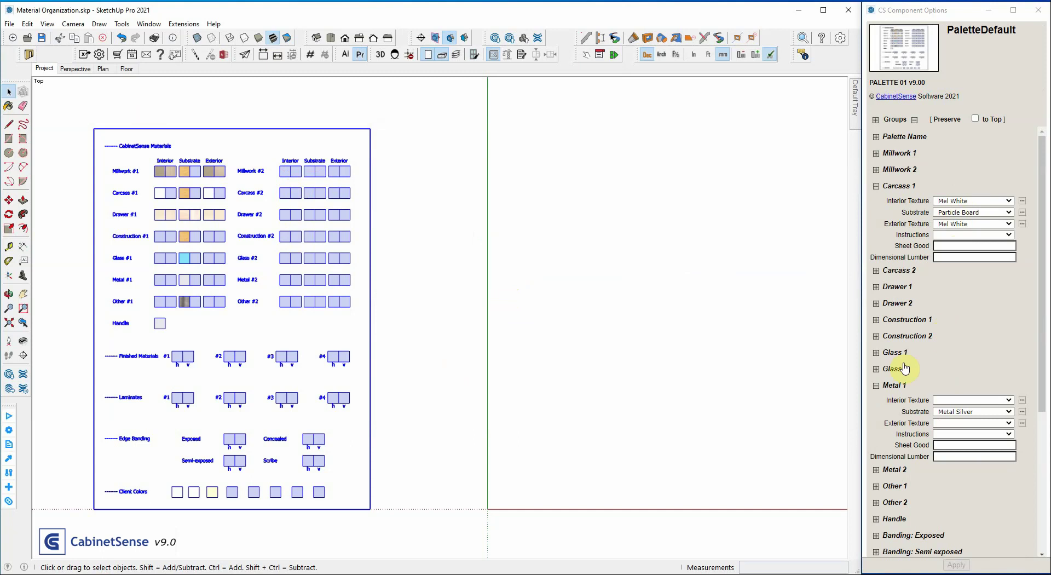
{"action": "left_click", "coordinate": [950, 400]}
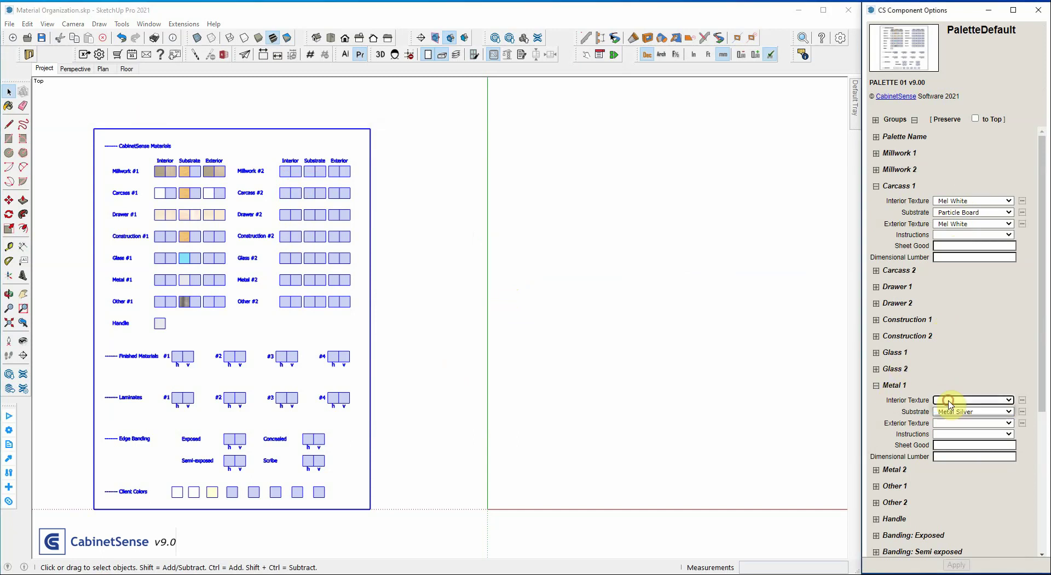
{"action": "left_click", "coordinate": [948, 412]}
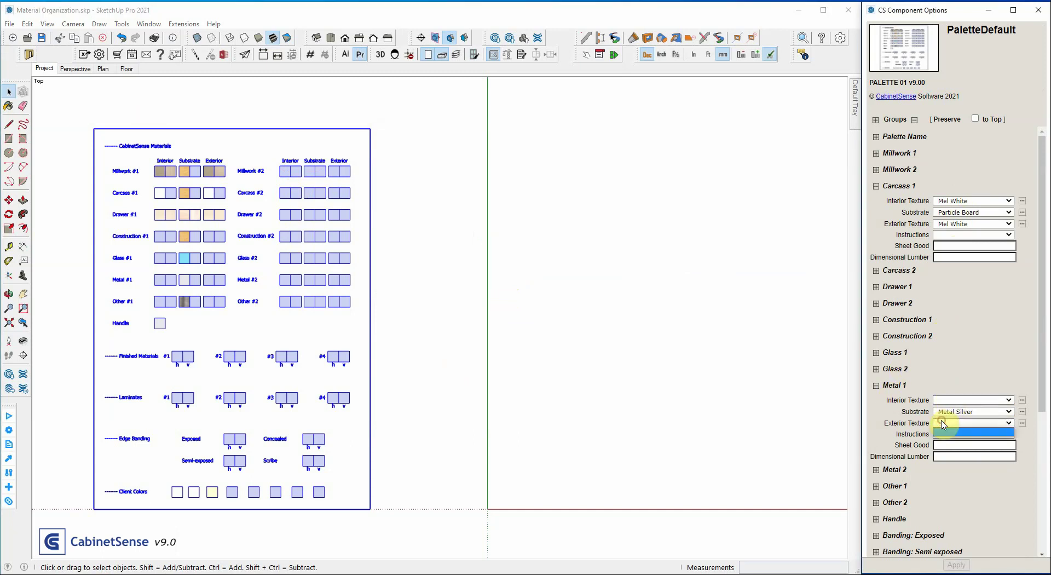
{"action": "left_click", "coordinate": [948, 414]}
{"action": "left_click", "coordinate": [949, 415]}
{"action": "scroll", "coordinate": [955, 493], "scroll_direction": "down", "scroll_amount": 5}
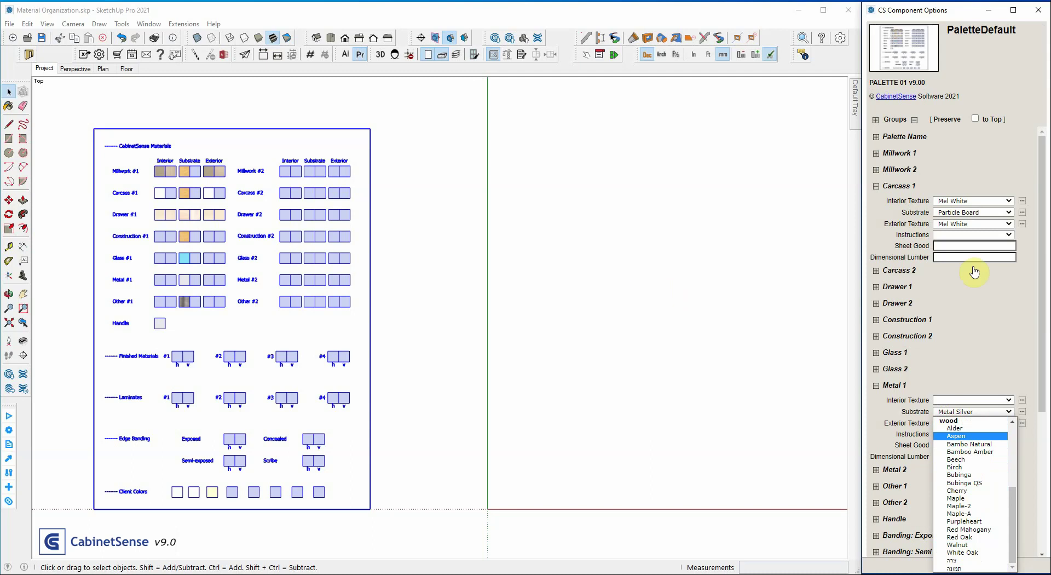
{"action": "scroll", "coordinate": [551, 302], "scroll_direction": "down", "scroll_amount": 1}
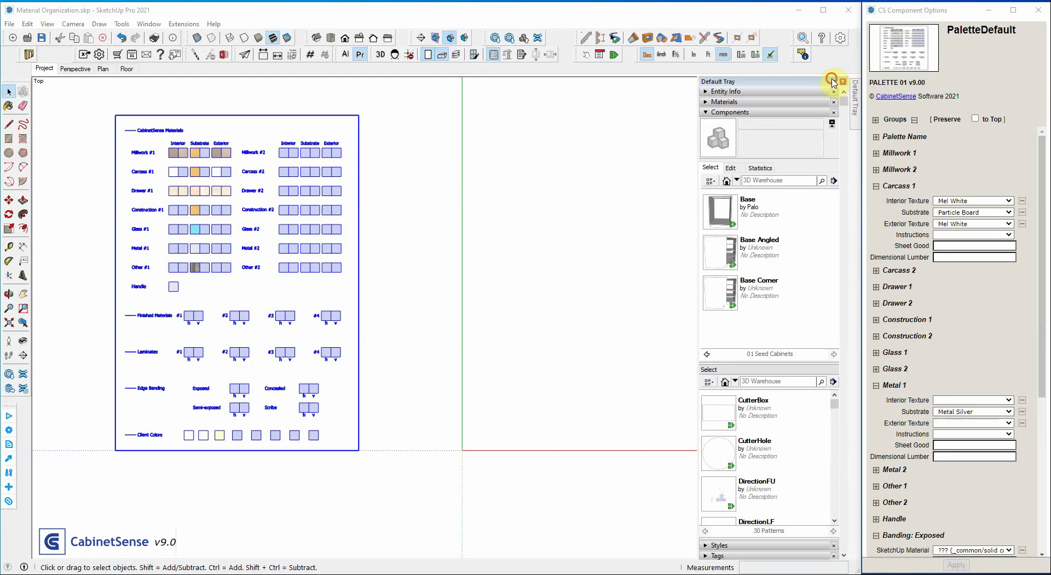
Step: Keep the Default Tray open and create a material named Snow-n from the 0010_Snow colour in Colors-Named
{"action": "left_click", "coordinate": [832, 82]}
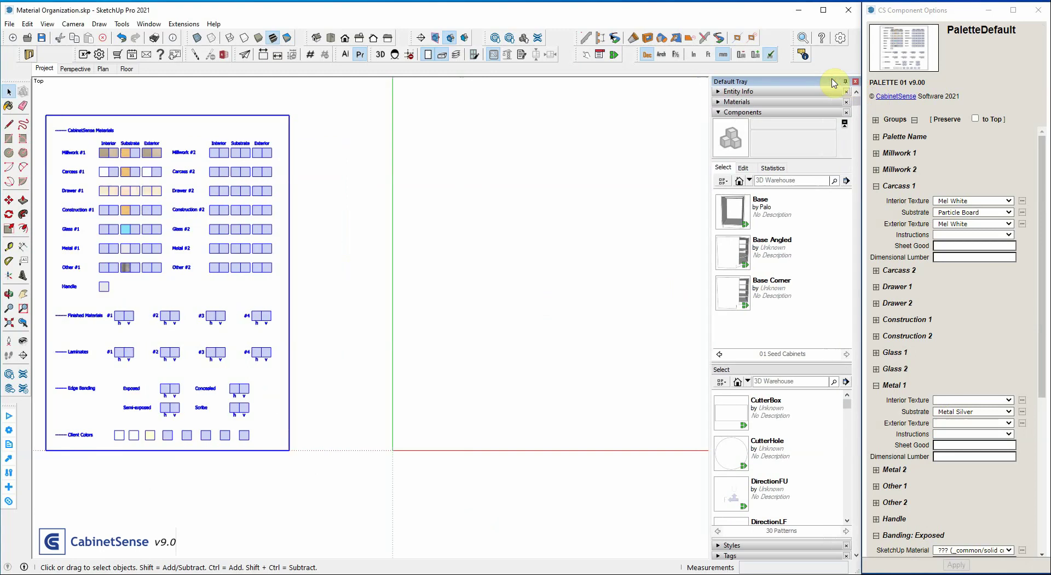
{"action": "left_click", "coordinate": [754, 103]}
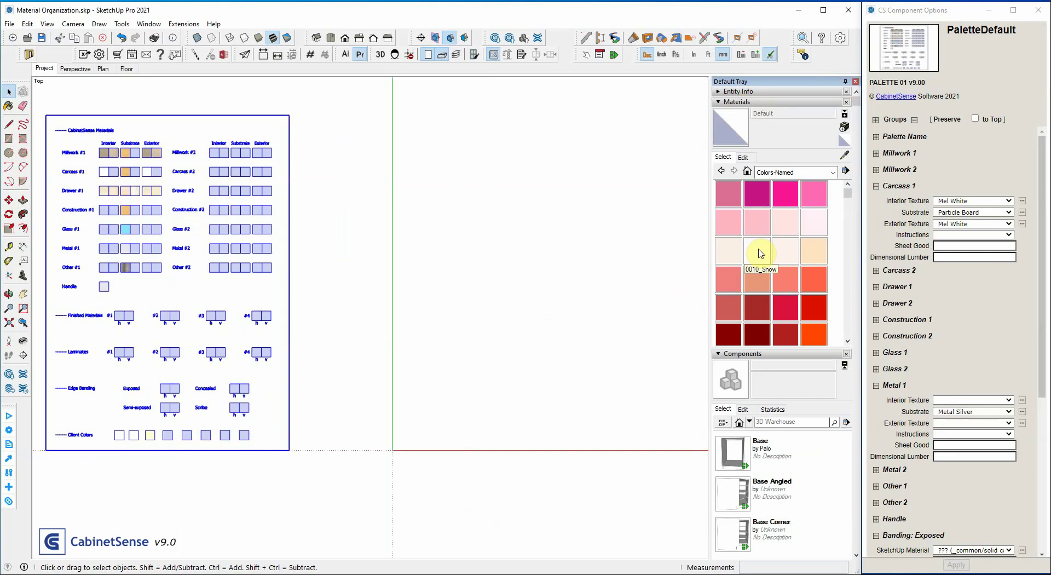
{"action": "left_click", "coordinate": [760, 253]}
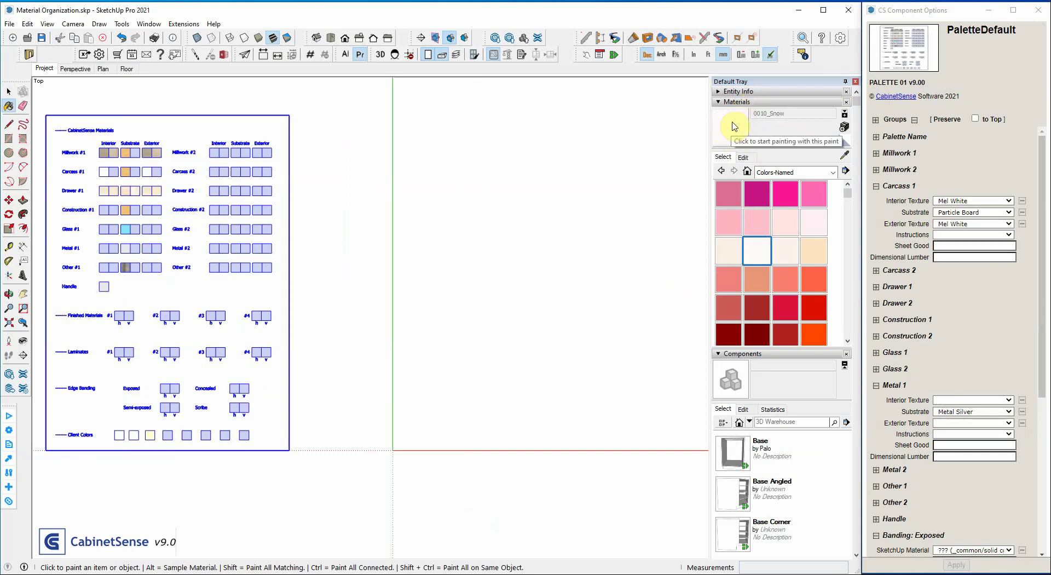
{"action": "left_click", "coordinate": [844, 128]}
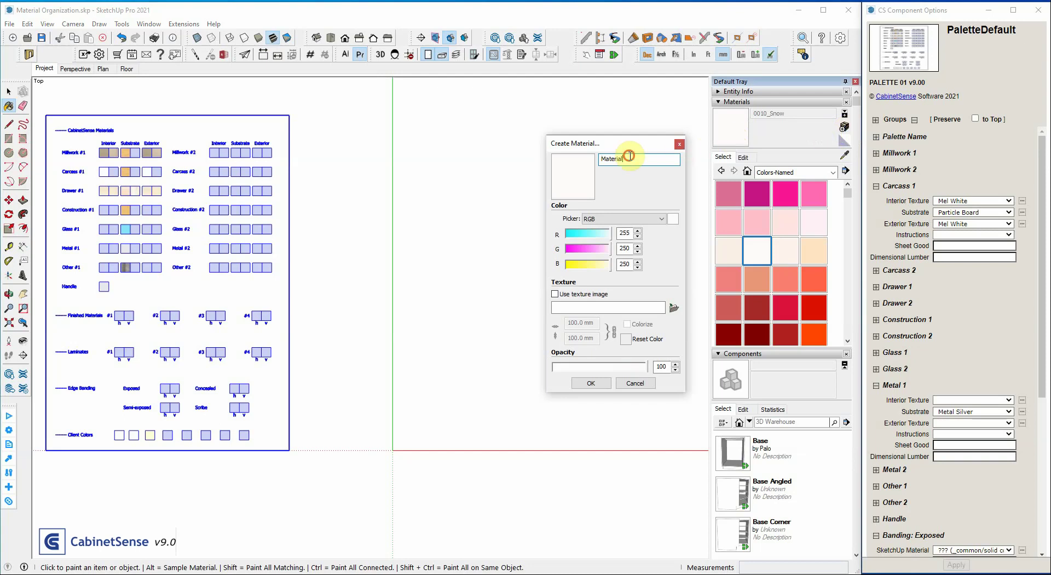
{"action": "double_click", "coordinate": [630, 156]}
{"action": "type", "text": "Snow-n"}
{"action": "left_click", "coordinate": [591, 383]}
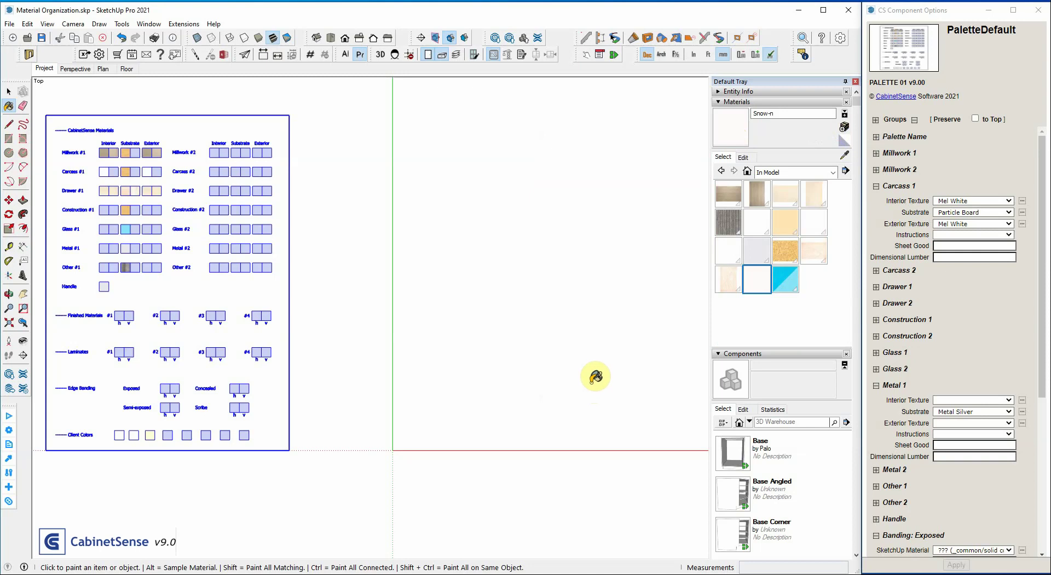
Step: Save the Snow-n material as Snow-n.skm in the Solid Colors folder under Materials\_Common
{"action": "right_click", "coordinate": [763, 282]}
{"action": "left_click", "coordinate": [786, 303]}
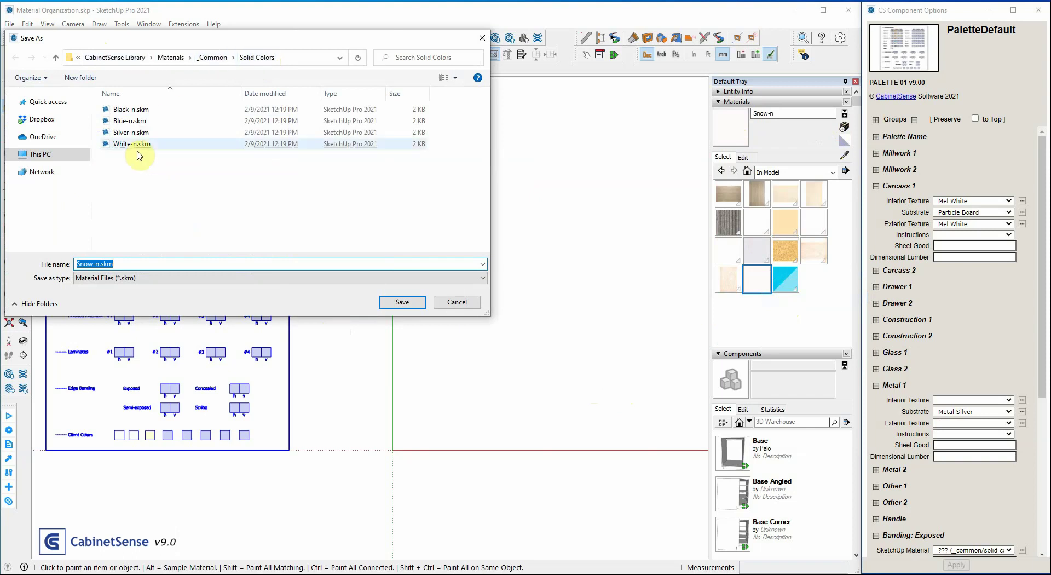
{"action": "left_click", "coordinate": [401, 301]}
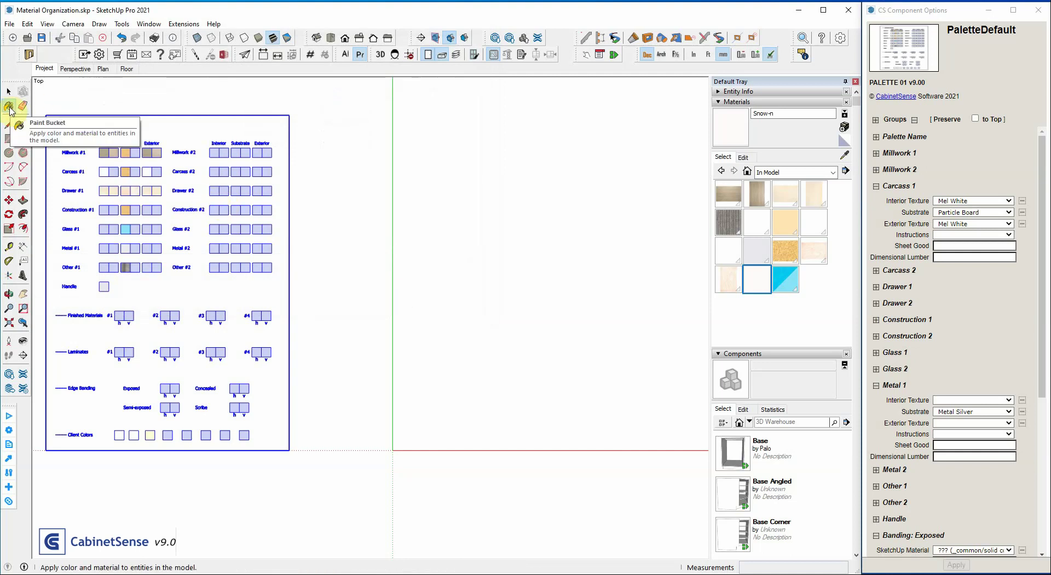
Step: Set the SketchUp Material of the palette's Banding: Exposed group to the solid color Snow
{"action": "left_click", "coordinate": [10, 95]}
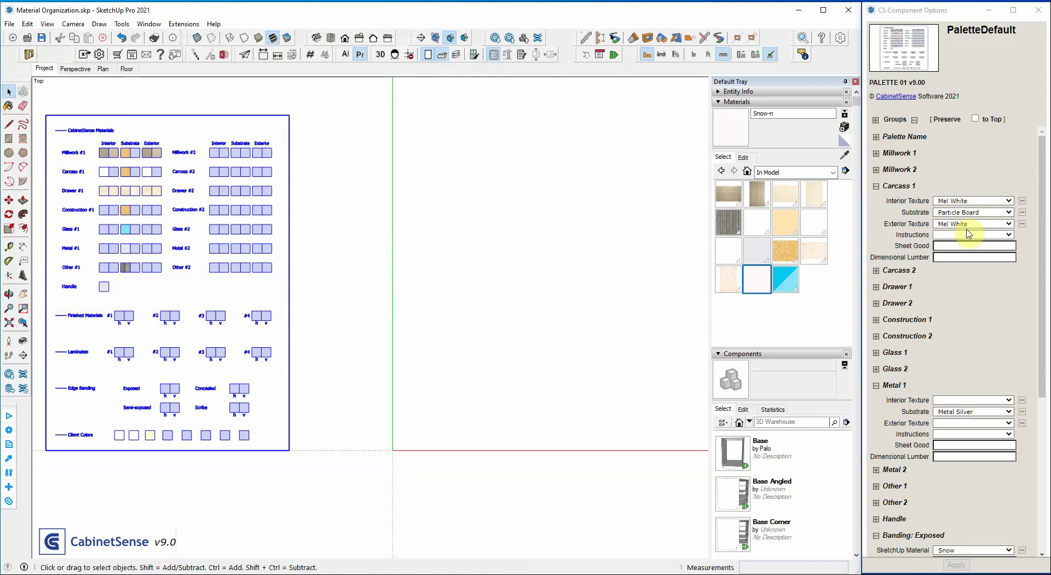
{"action": "scroll", "coordinate": [962, 278], "scroll_direction": "down", "scroll_amount": 3}
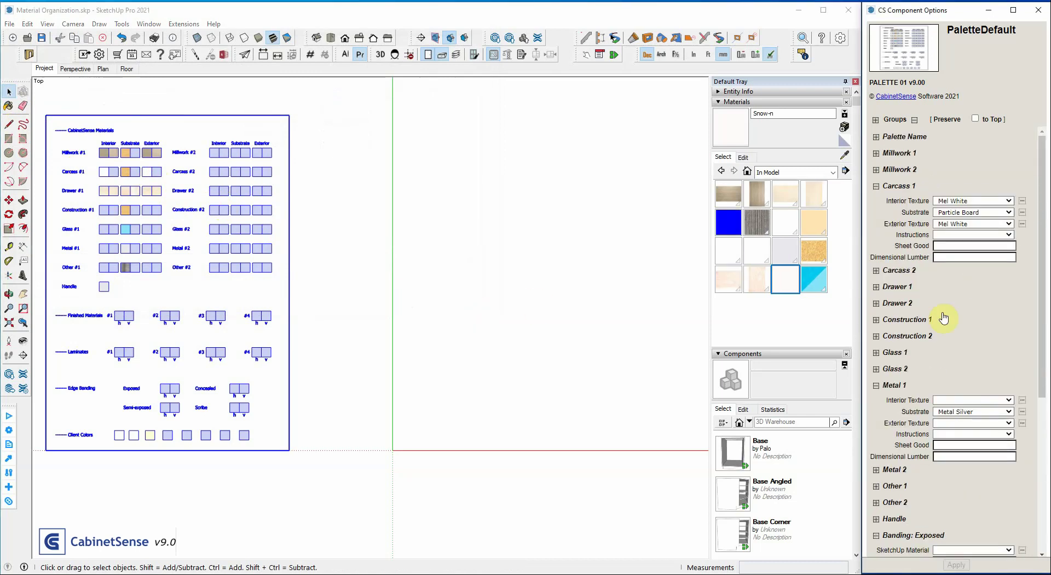
{"action": "scroll", "coordinate": [943, 317], "scroll_direction": "down", "scroll_amount": 6}
{"action": "scroll", "coordinate": [921, 324], "scroll_direction": "down", "scroll_amount": 1}
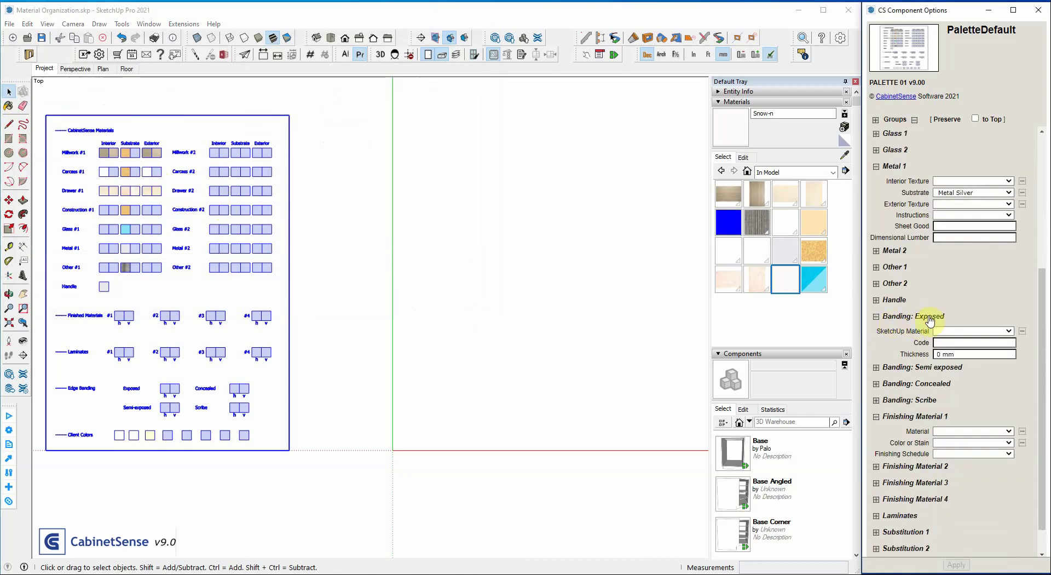
{"action": "mouse_move", "coordinate": [926, 332]}
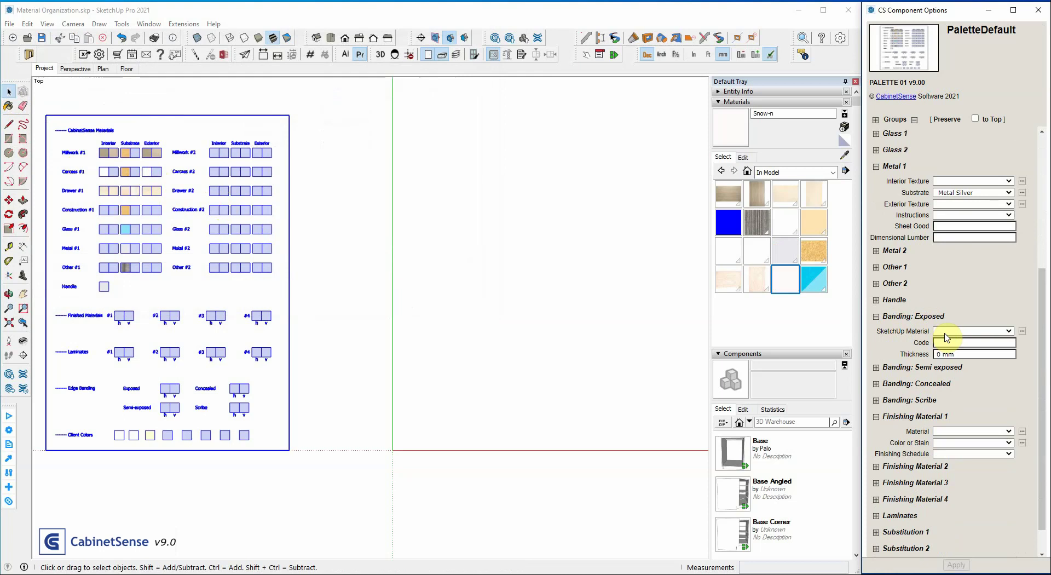
{"action": "left_click", "coordinate": [951, 332]}
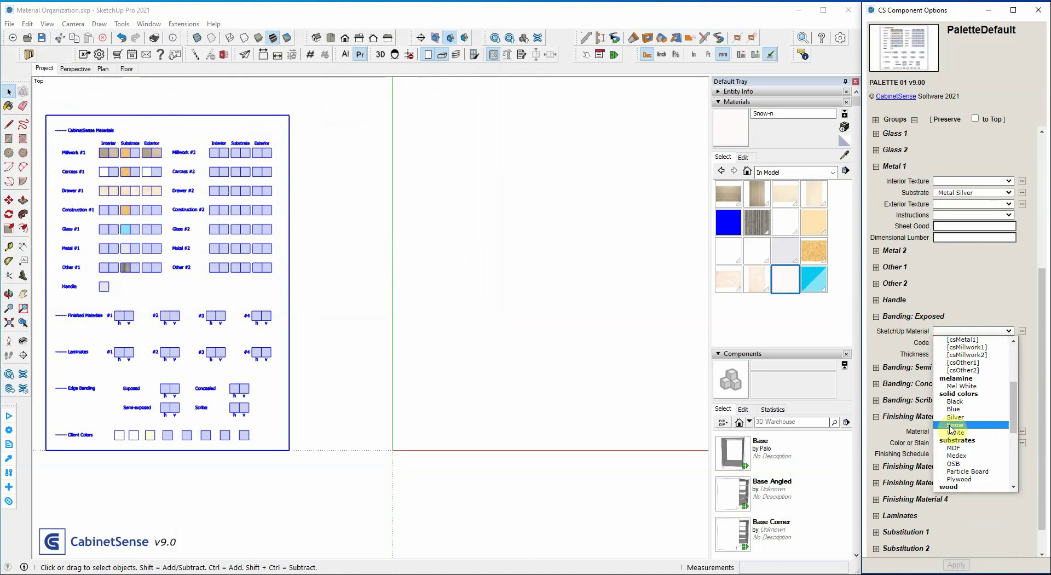
{"action": "left_click", "coordinate": [951, 426]}
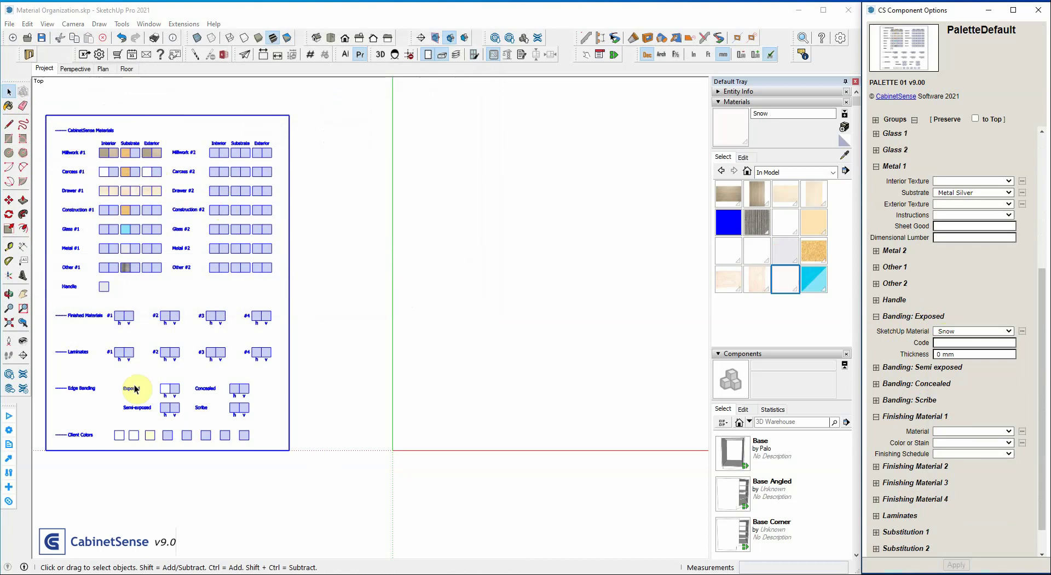
Step: Place a Base cabinet from the 01 Seed Cabinets collection near the origin, beside the palette
{"action": "scroll", "coordinate": [133, 392], "scroll_direction": "up", "scroll_amount": 3}
{"action": "scroll", "coordinate": [246, 367], "scroll_direction": "down", "scroll_amount": 4}
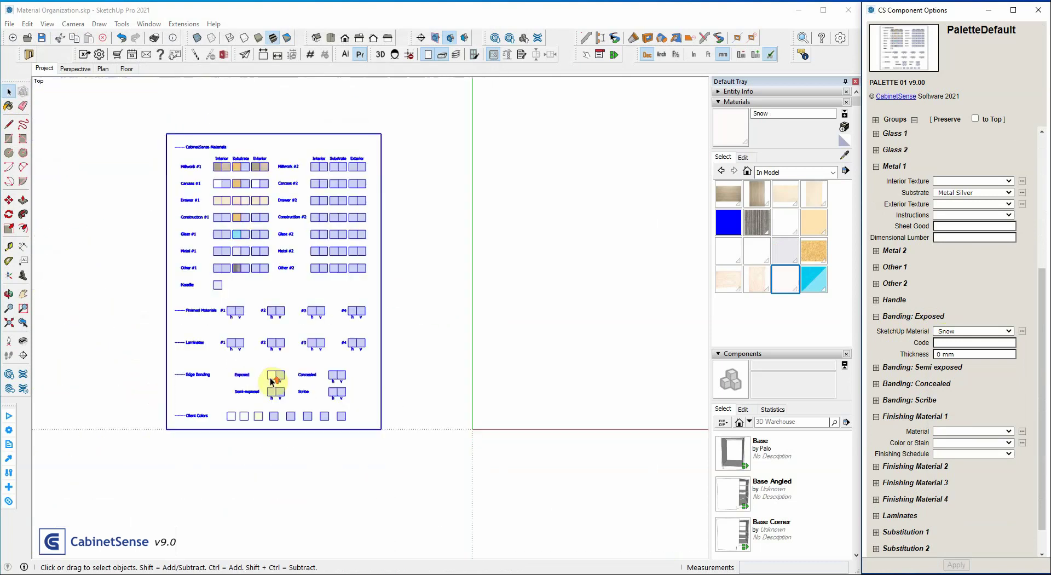
{"action": "scroll", "coordinate": [272, 381], "scroll_direction": "up", "scroll_amount": 1}
{"action": "scroll", "coordinate": [272, 382], "scroll_direction": "down", "scroll_amount": 2}
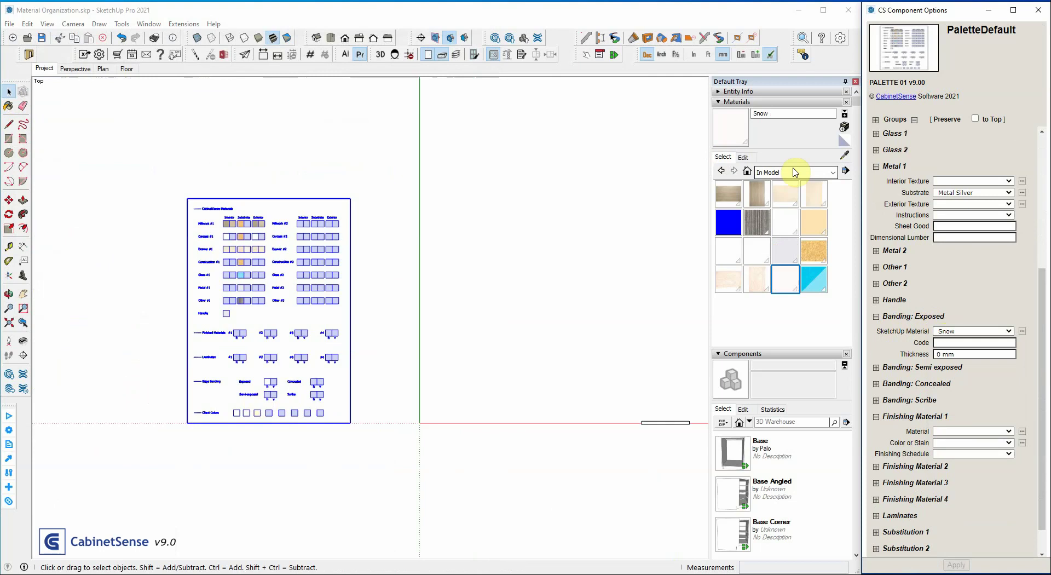
{"action": "scroll", "coordinate": [142, 273], "scroll_direction": "down", "scroll_amount": 2}
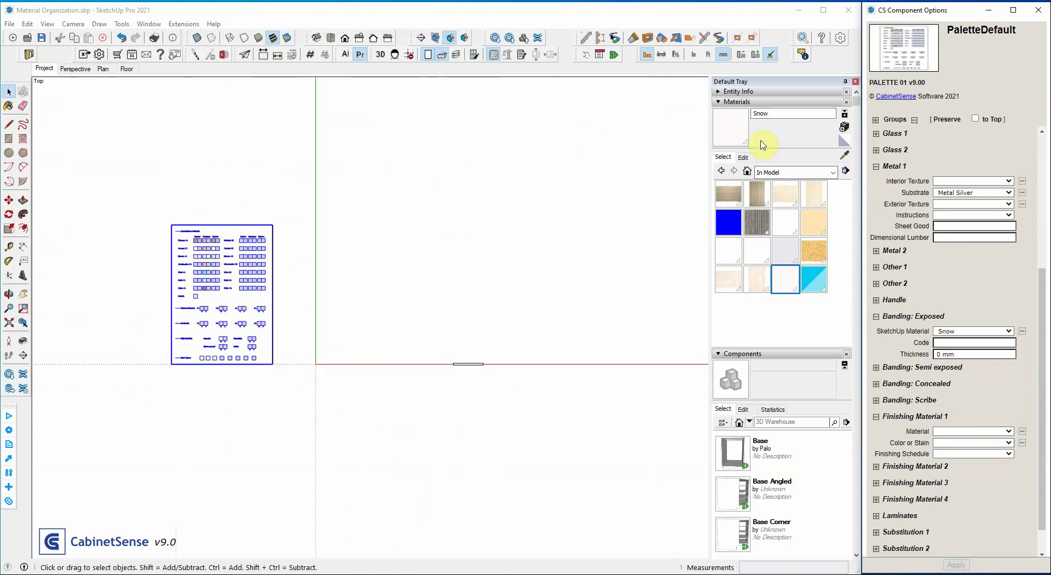
{"action": "left_click", "coordinate": [733, 452]}
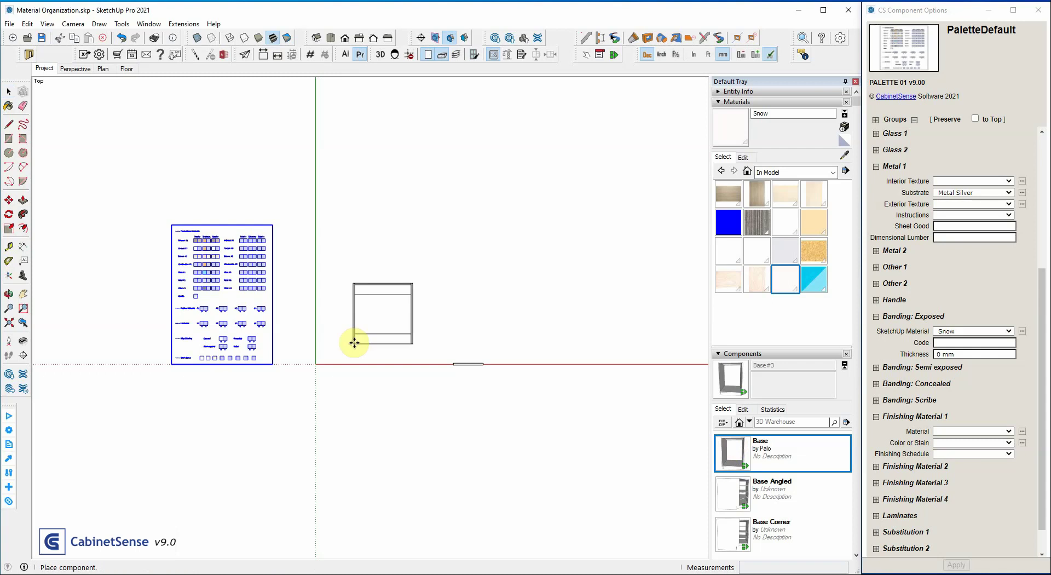
{"action": "left_click", "coordinate": [339, 360]}
{"action": "key", "text": "m"}
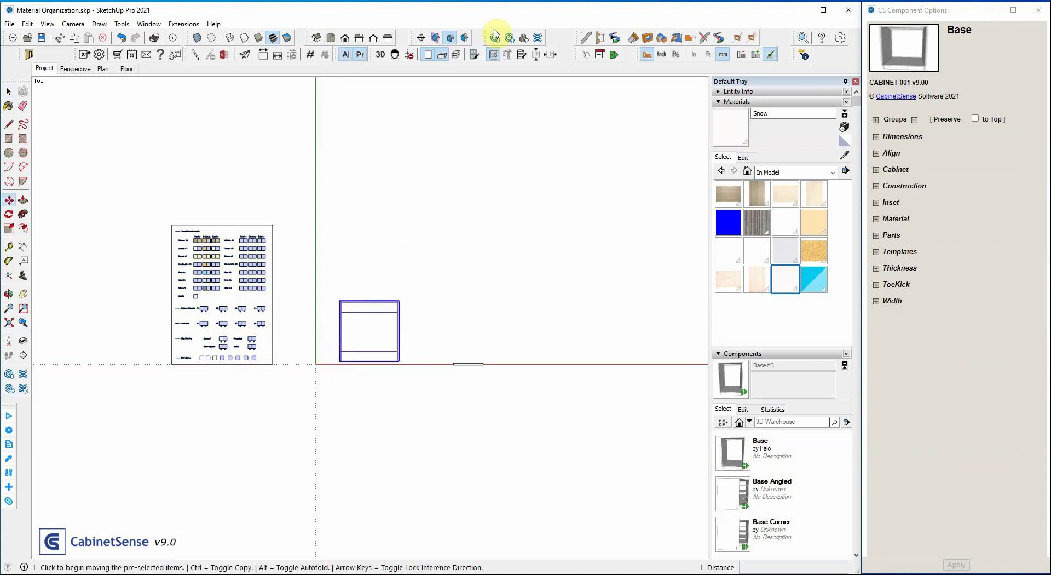
Step: Show the Base cabinet in 3D in an isometric view and select the materials palette behind it
{"action": "left_click", "coordinate": [380, 55]}
{"action": "left_click", "coordinate": [316, 37]}
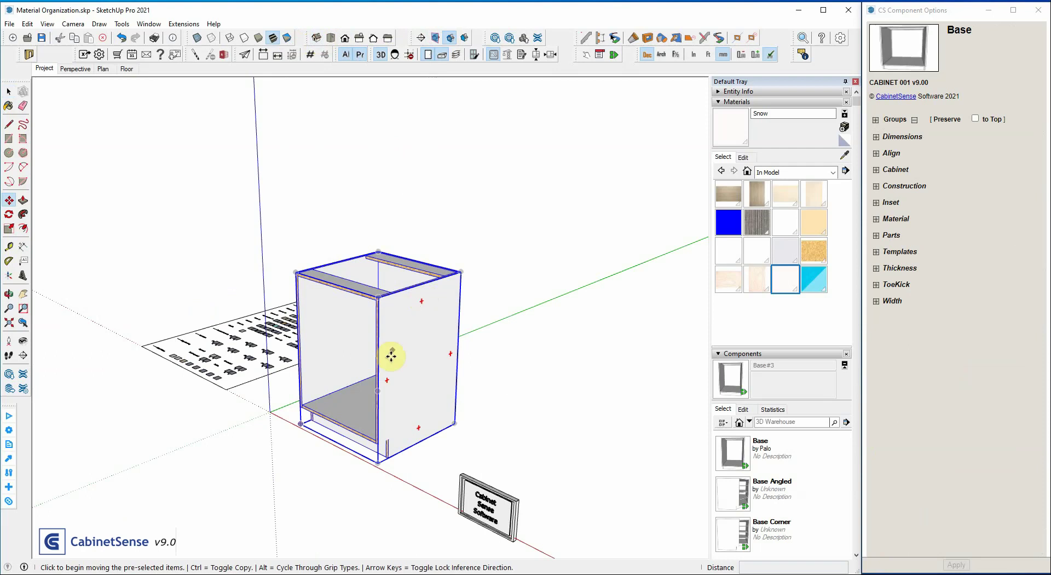
{"action": "scroll", "coordinate": [391, 355], "scroll_direction": "up", "scroll_amount": 4}
{"action": "scroll", "coordinate": [424, 274], "scroll_direction": "down", "scroll_amount": 2}
{"action": "key", "text": "space"}
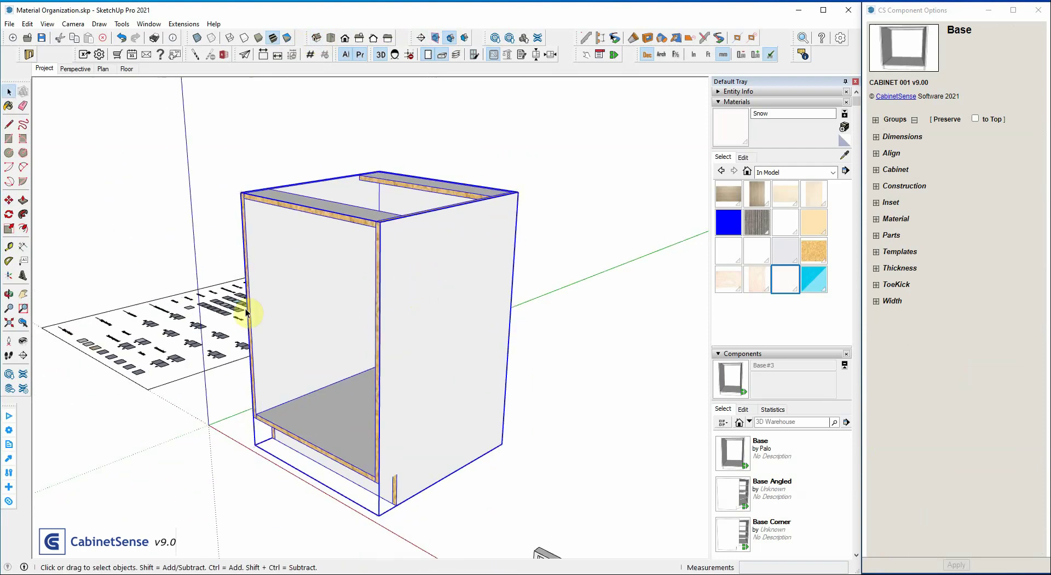
{"action": "left_click", "coordinate": [224, 305]}
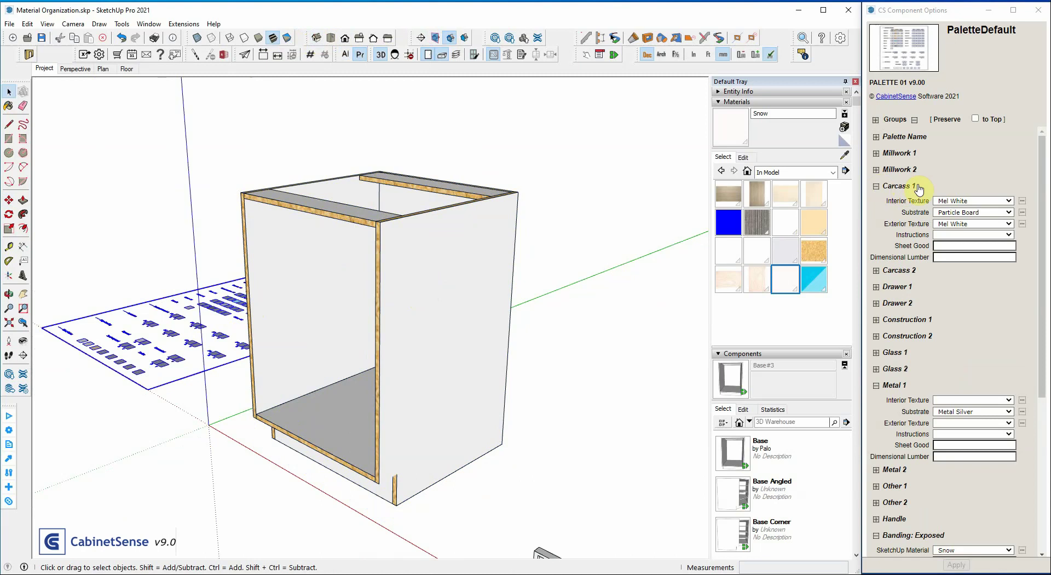
Step: Set the Carcass 1 Exterior Texture to Red Mahogany.jpg from the Downloads folder with vertical grain and apply it to the cabinet
{"action": "left_click", "coordinate": [1022, 224]}
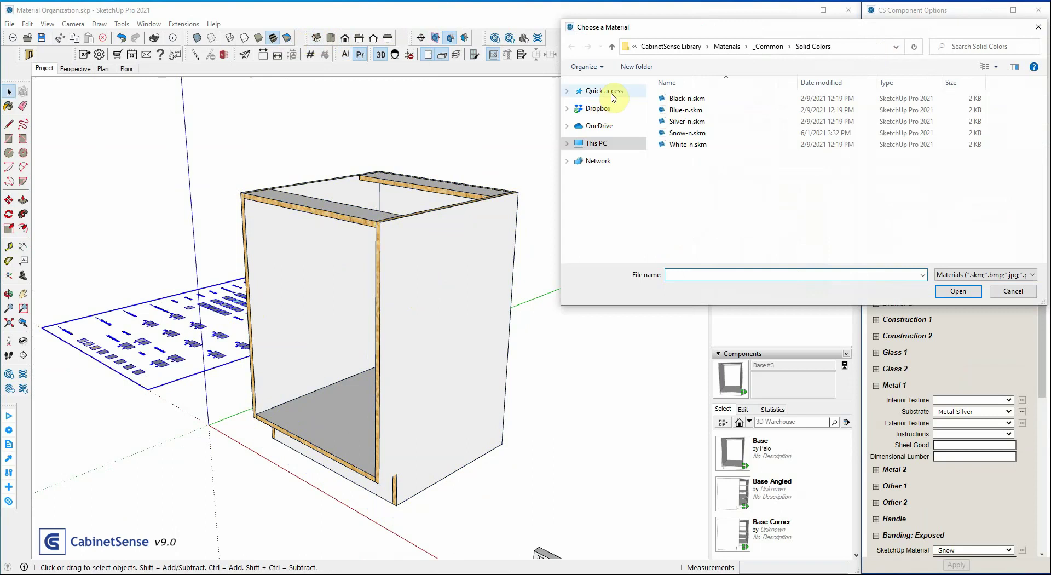
{"action": "left_click", "coordinate": [612, 94]}
{"action": "double_click", "coordinate": [671, 110]}
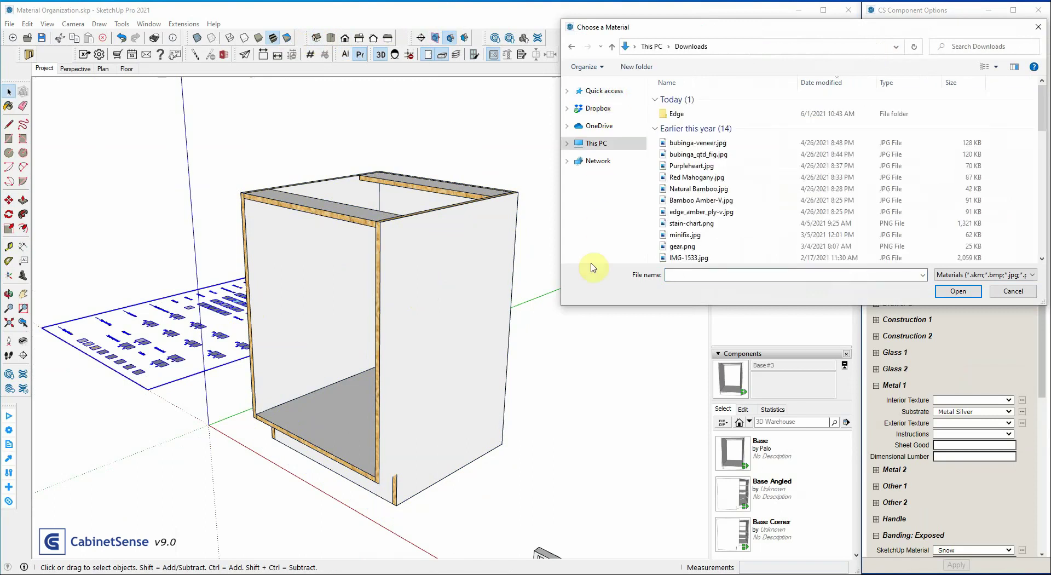
{"action": "double_click", "coordinate": [696, 177]}
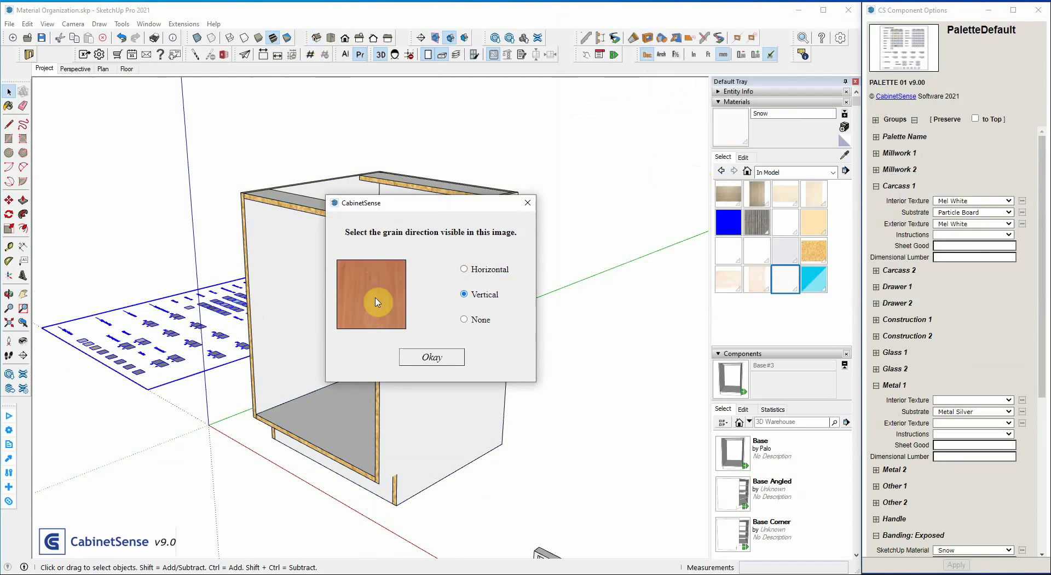
{"action": "left_click", "coordinate": [420, 356]}
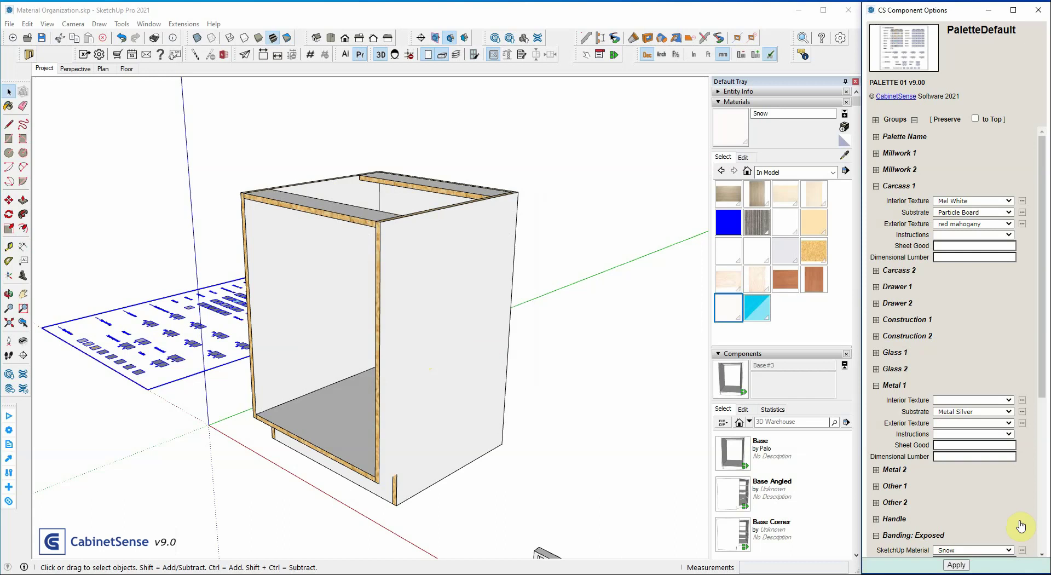
{"action": "left_click", "coordinate": [956, 565]}
{"action": "middle_click_drag", "start_coordinate": [425, 284], "coordinate": [347, 219]}
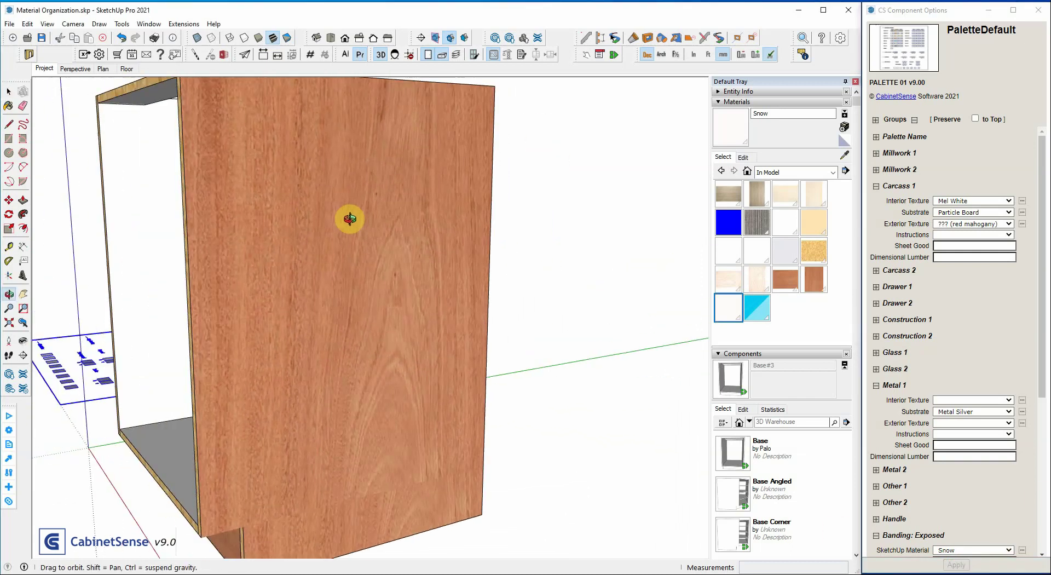
{"action": "scroll", "coordinate": [347, 235], "scroll_direction": "down", "scroll_amount": 3}
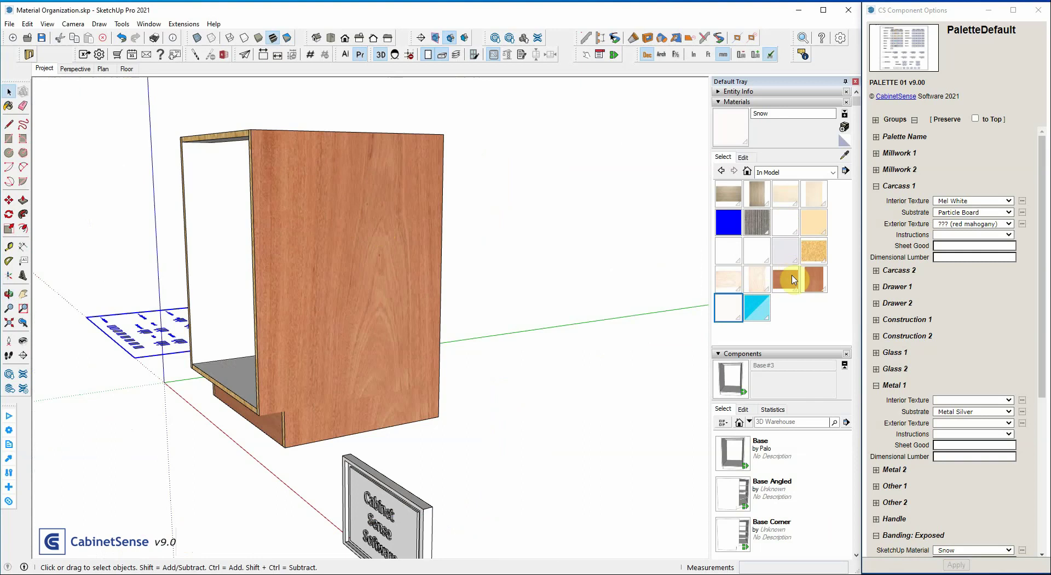
Step: Unlock the aspect ratio of the Red_Mahogany-v texture and try a texture height of 2000 mm
{"action": "left_click", "coordinate": [818, 272]}
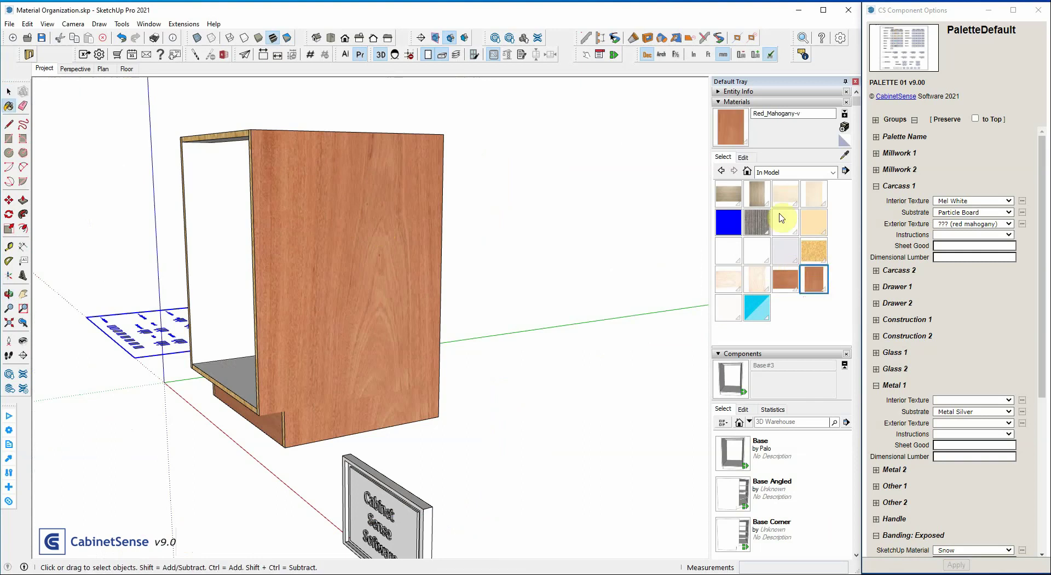
{"action": "left_click", "coordinate": [743, 157]}
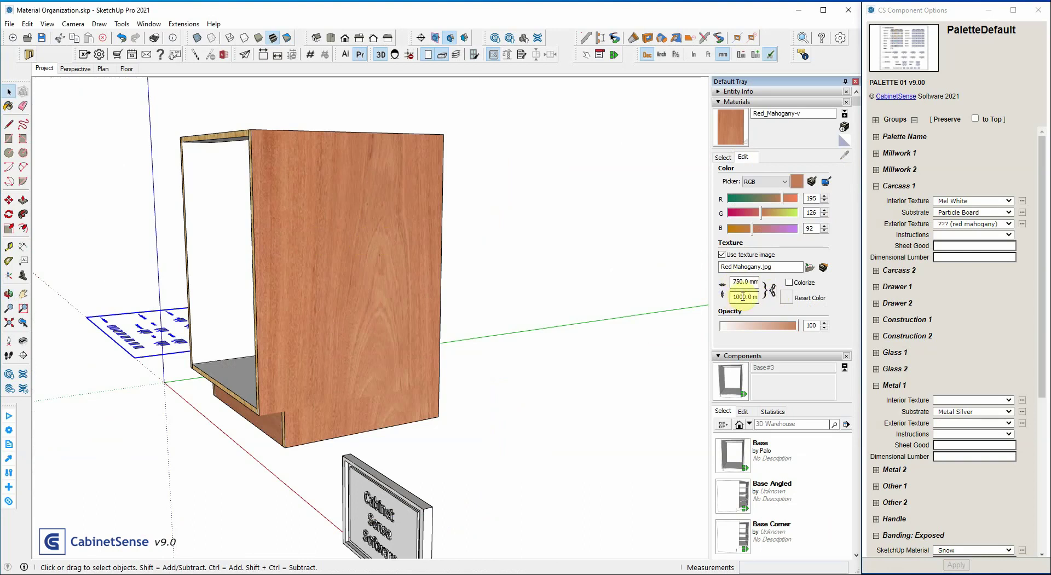
{"action": "left_click", "coordinate": [772, 291]}
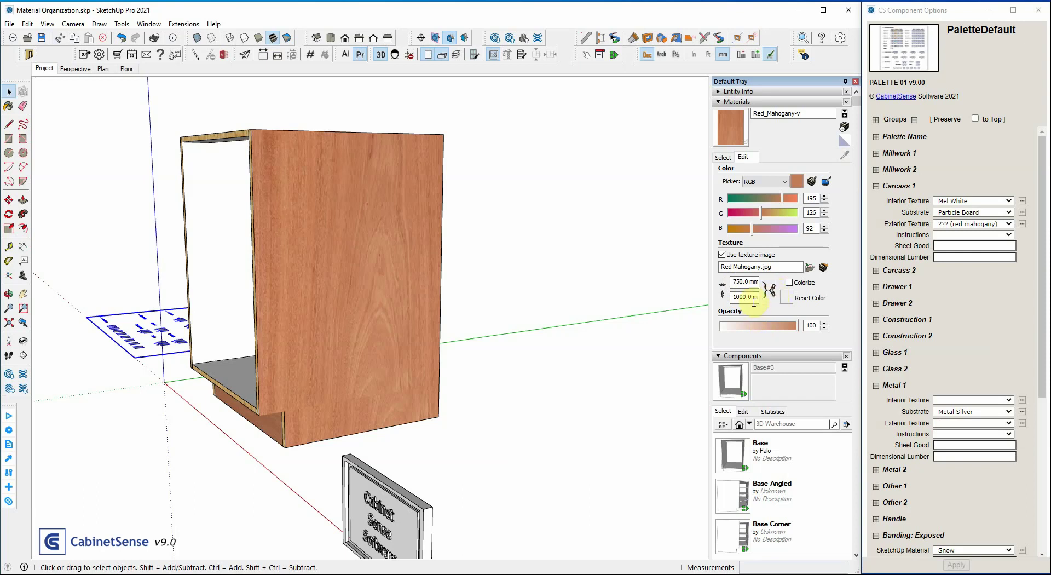
{"action": "double_click", "coordinate": [737, 297]}
{"action": "type", "text": "2000"}
{"action": "key", "text": "Return"}
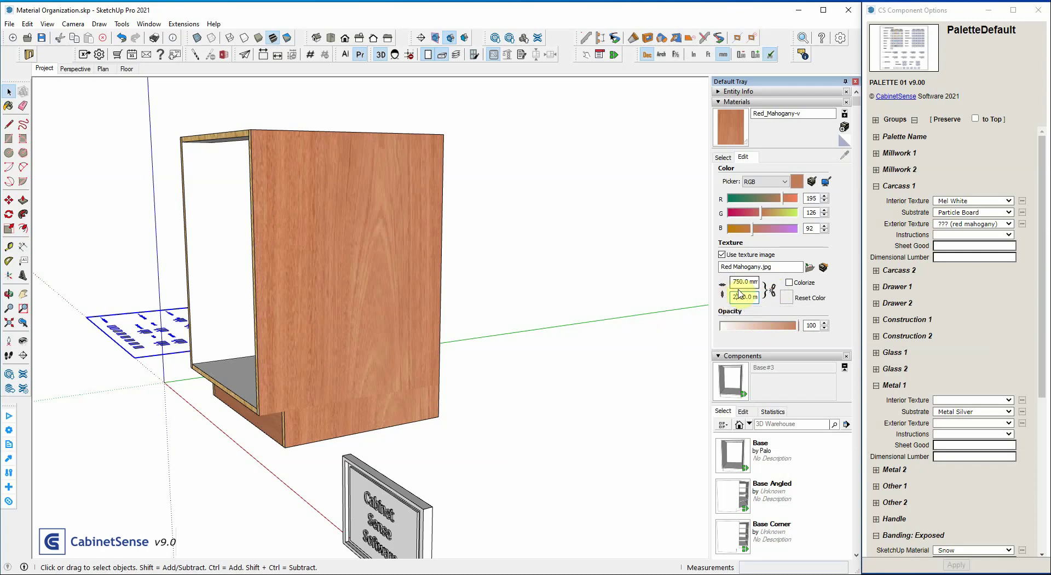
Step: Set the Red_Mahogany-v texture size to 550 mm wide by 1000 mm high
{"action": "key", "text": "Return"}
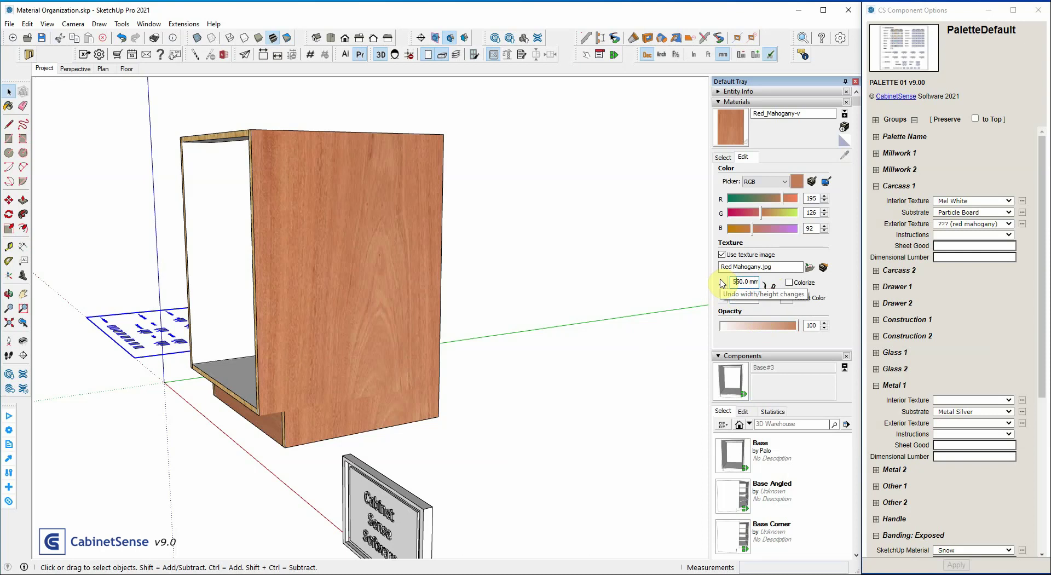
{"action": "key", "text": "Return"}
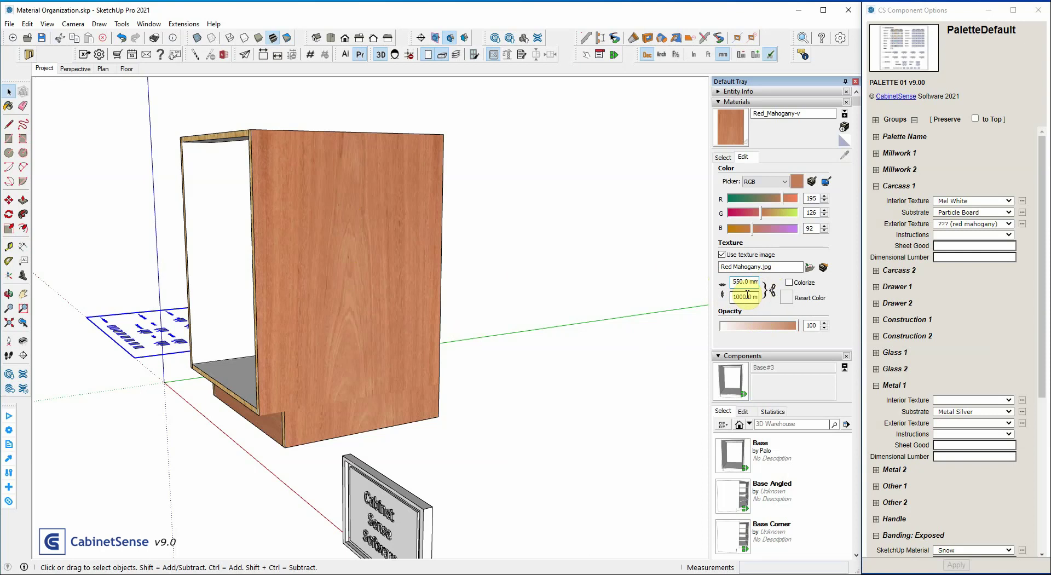
{"action": "left_click", "coordinate": [720, 157]}
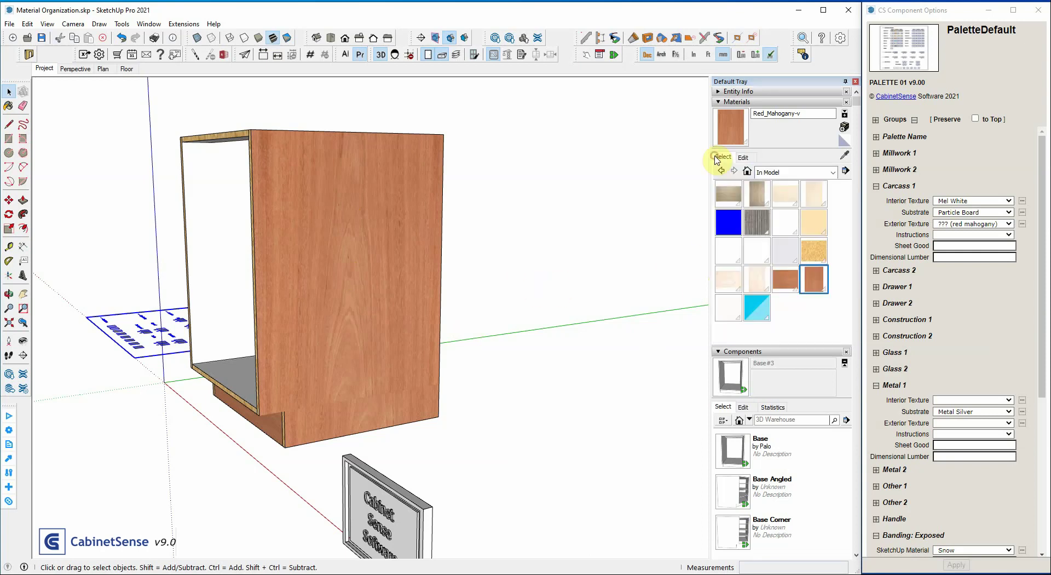
Step: Save the Red_Mahogany-v material as Red_Mahogany-v.skm in the Solid Colors folder under Materials\_Common
{"action": "right_click", "coordinate": [811, 282]}
{"action": "left_click", "coordinate": [841, 298]}
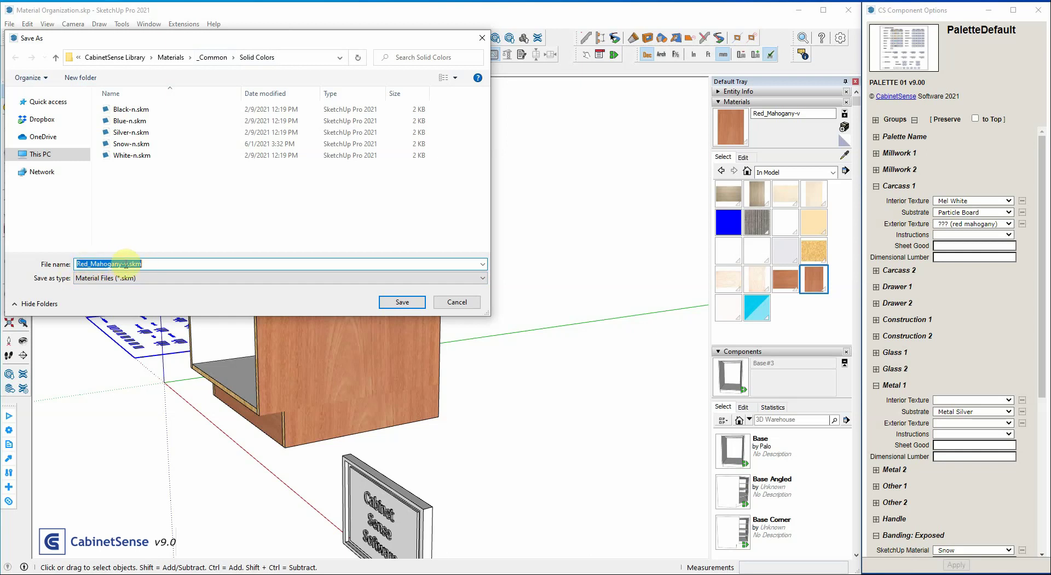
{"action": "left_click", "coordinate": [402, 304]}
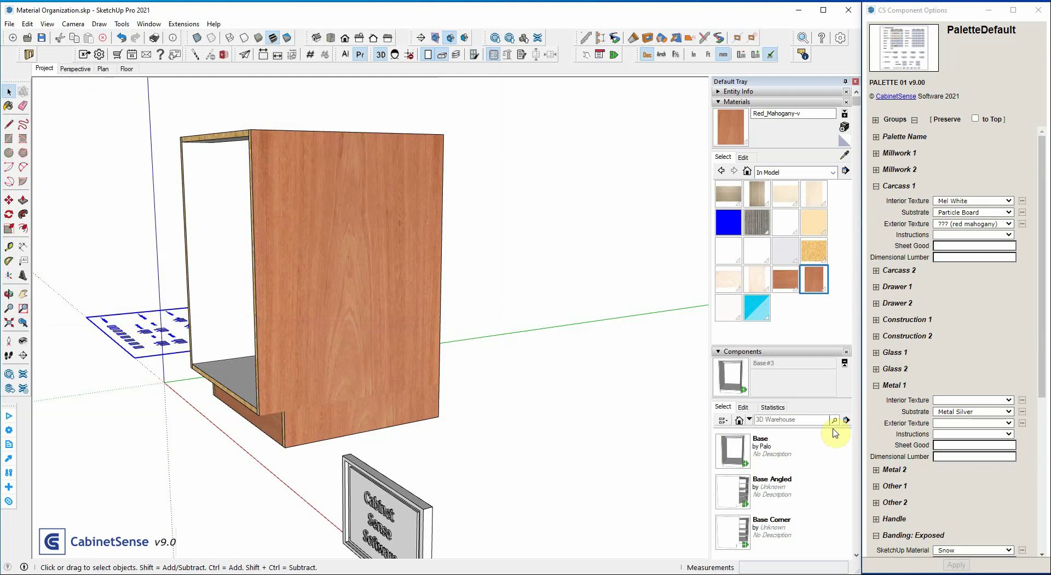
Step: Browse the SketchUp Material choices of the Banding: Exposed group down to the solid colors
{"action": "scroll", "coordinate": [930, 407], "scroll_direction": "down", "scroll_amount": 3}
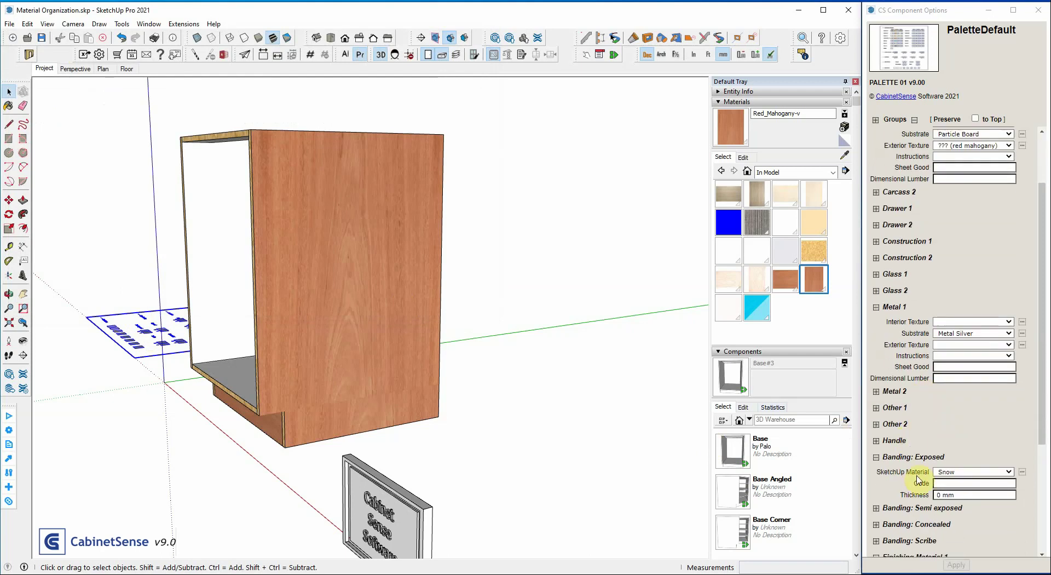
{"action": "left_click", "coordinate": [965, 474]}
{"action": "scroll", "coordinate": [972, 405], "scroll_direction": "down", "scroll_amount": 3}
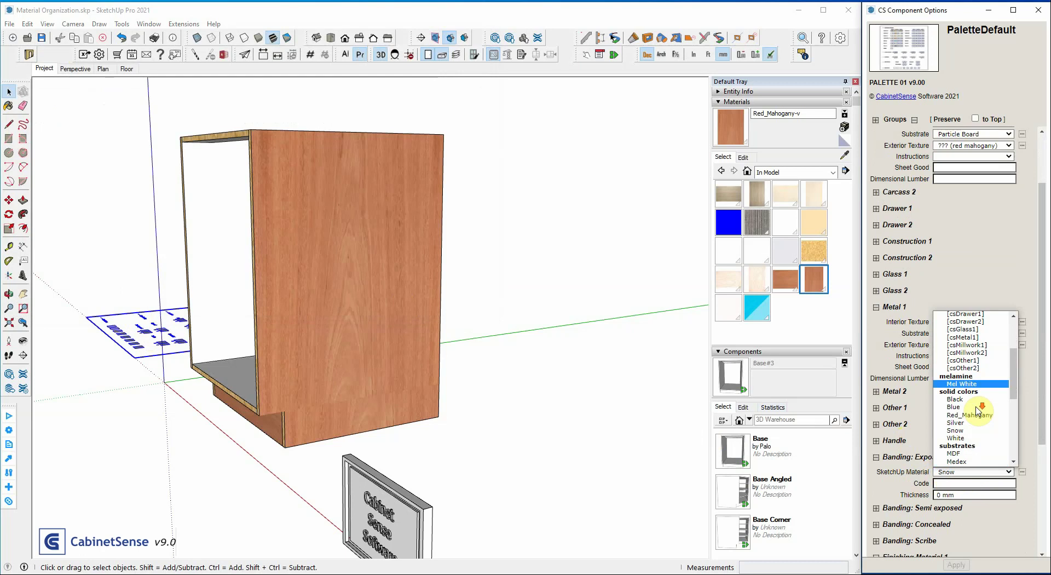